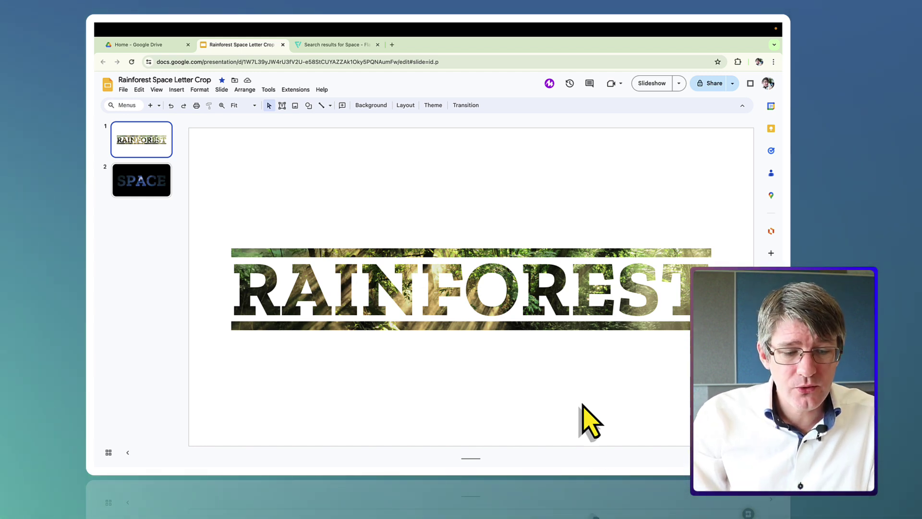
Play the RAINFOREST and SPACE example slides as a slideshow, exiting back to the editor on SPACE
{"action": "left_click", "coordinate": [647, 83]}
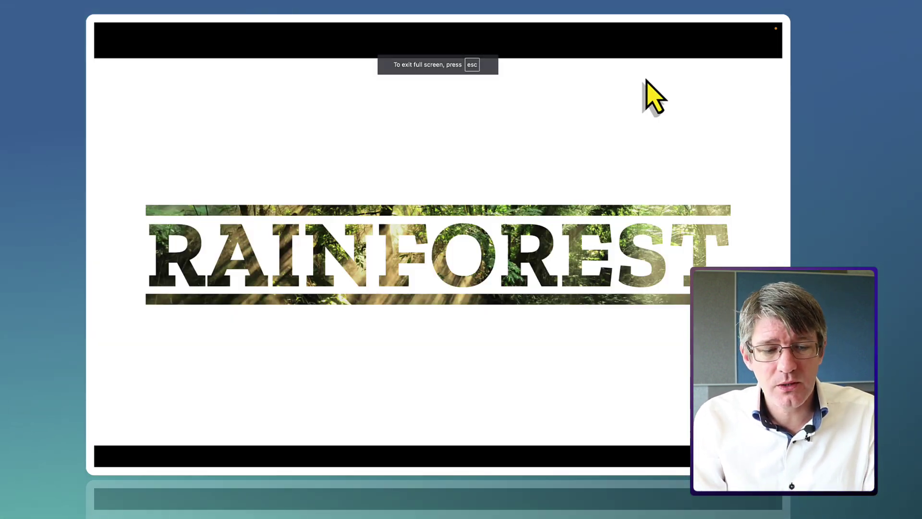
{"action": "left_click", "coordinate": [648, 84]}
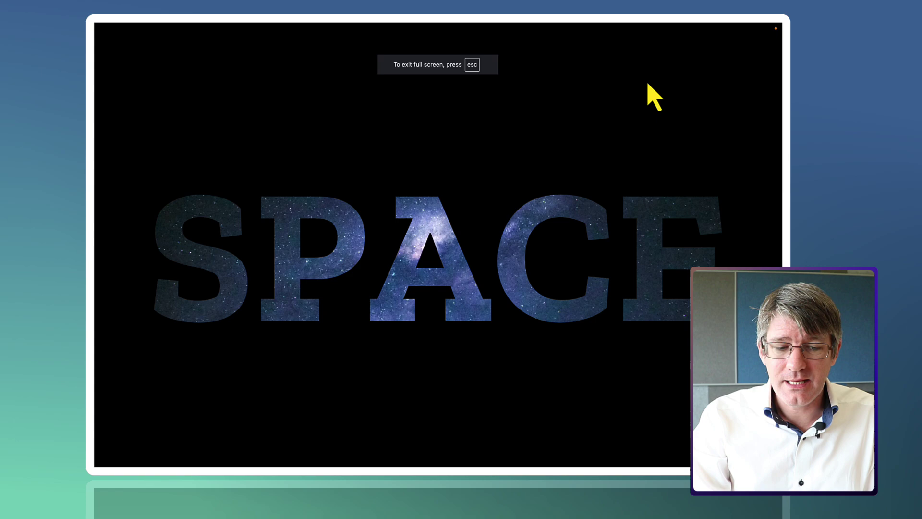
{"action": "key", "text": "Escape"}
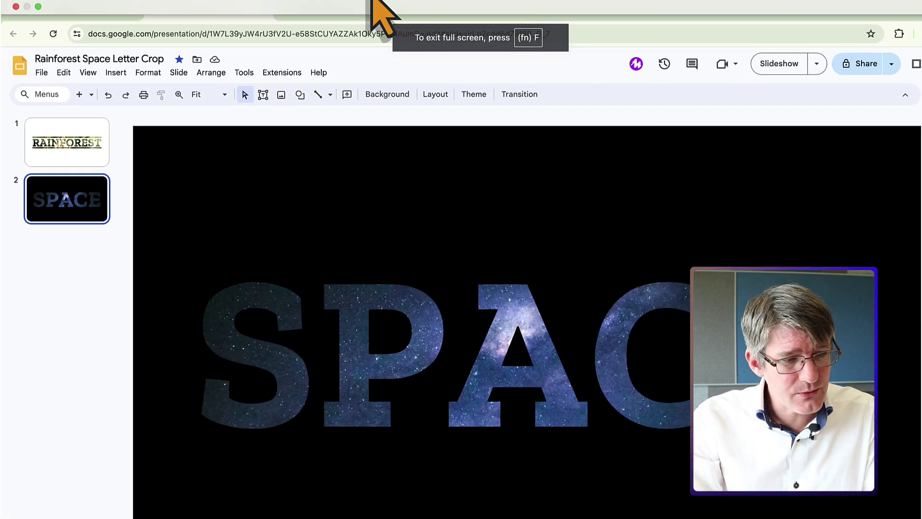
Create a new blank presentation via File > New and close the Themes panel
{"action": "left_click", "coordinate": [43, 73]}
{"action": "mouse_move", "coordinate": [108, 96]}
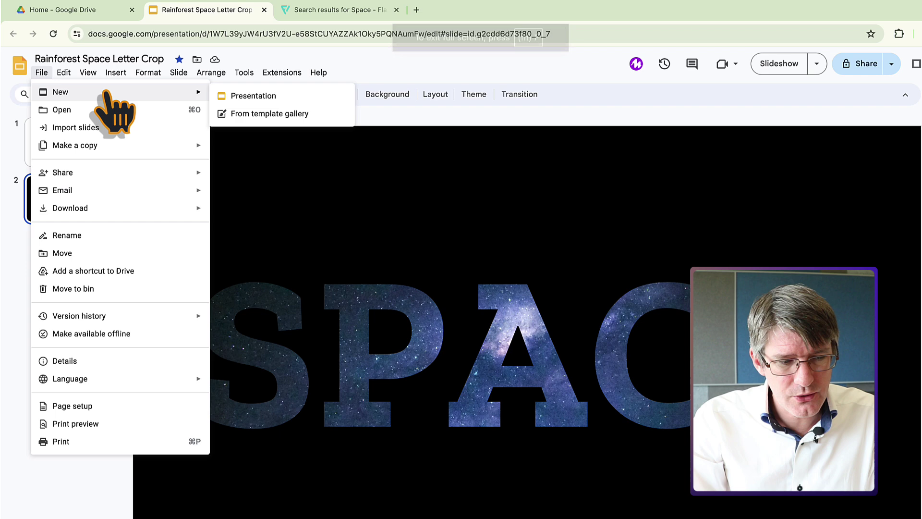
{"action": "left_click", "coordinate": [249, 98]}
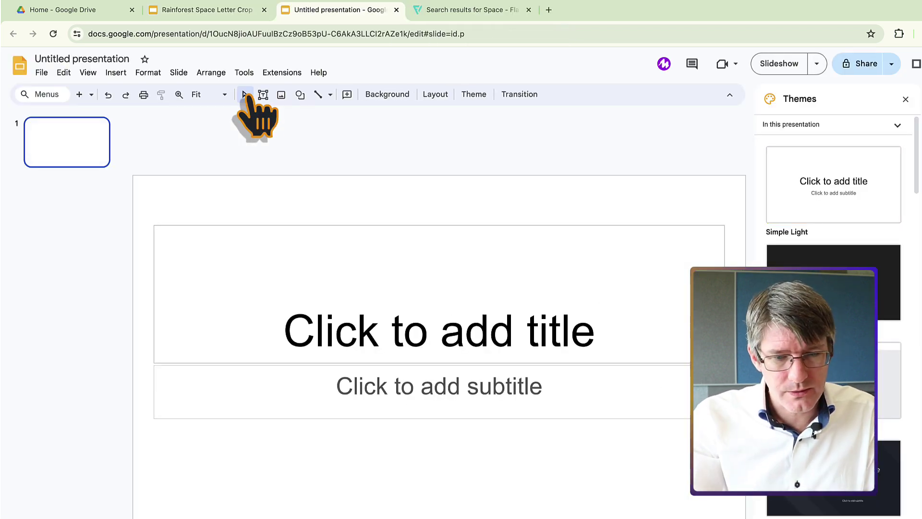
{"action": "left_click", "coordinate": [905, 99]}
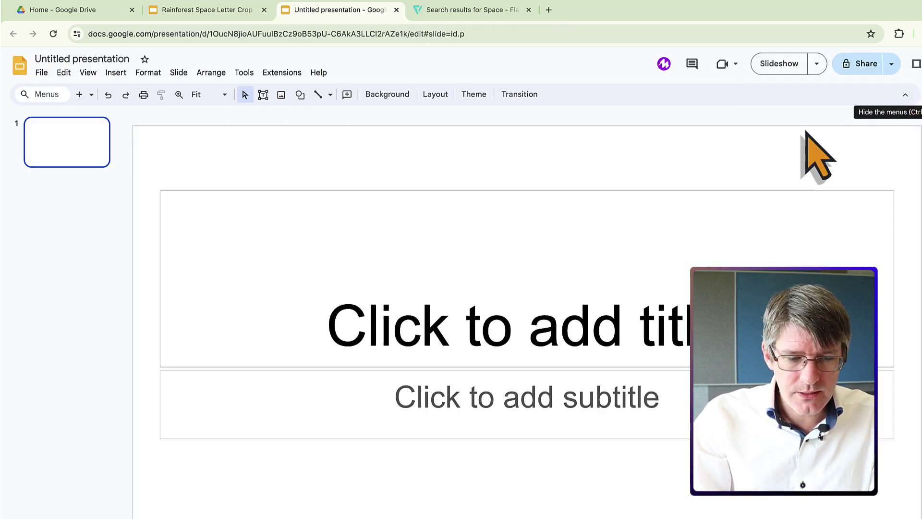
Delete the subtitle box and type NEW YORK into the title placeholder
{"action": "left_click", "coordinate": [473, 427]}
{"action": "left_click", "coordinate": [486, 438]}
{"action": "key", "text": "Delete"}
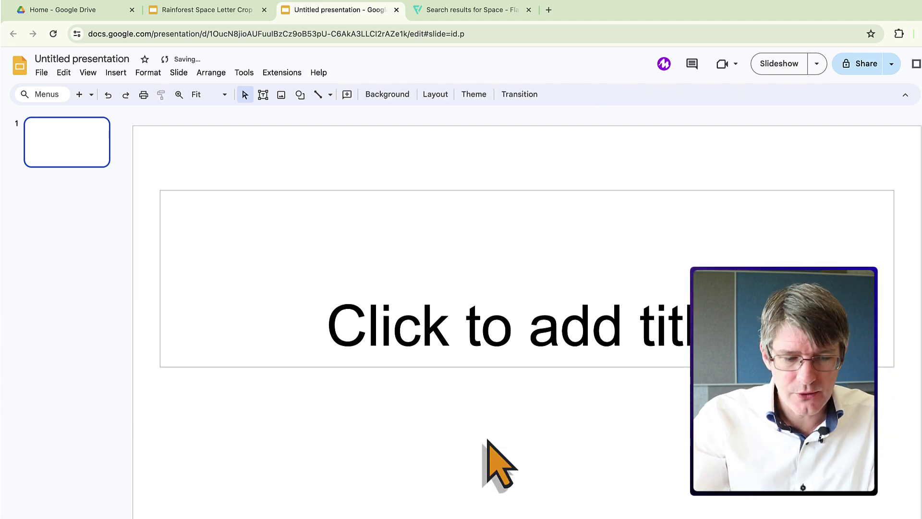
{"action": "left_click", "coordinate": [517, 368]}
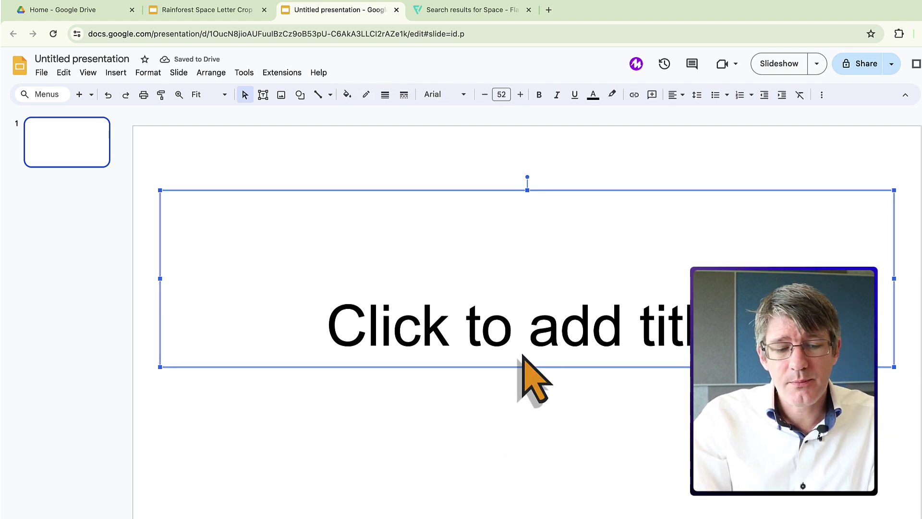
{"action": "left_click", "coordinate": [533, 338]}
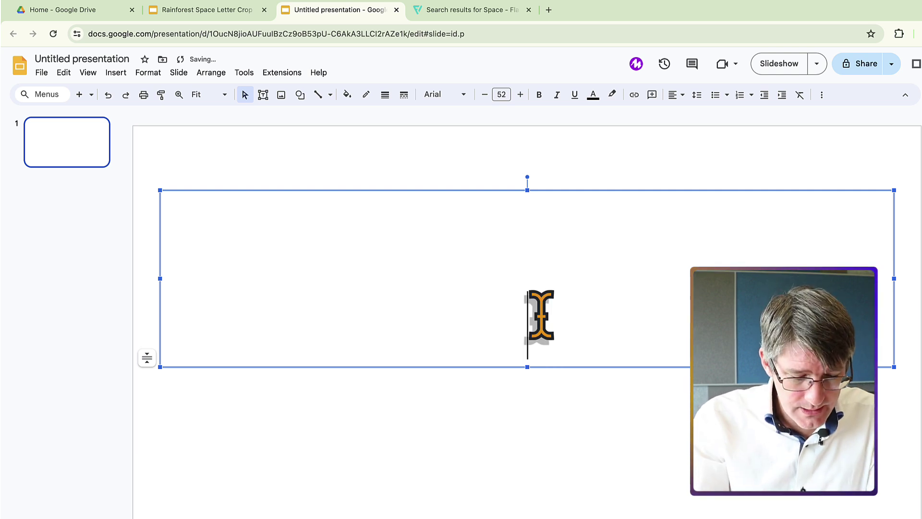
{"action": "type", "text": "NEW YORK"}
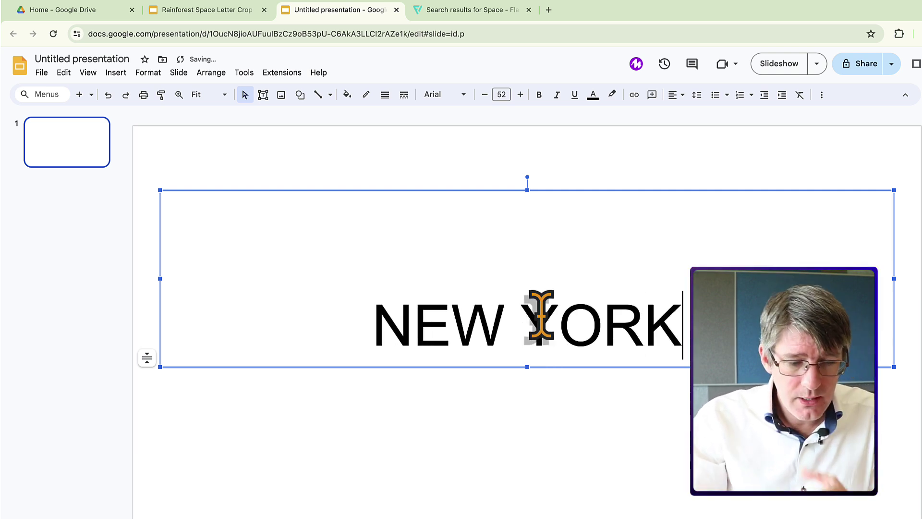
{"action": "triple_click", "coordinate": [579, 325]}
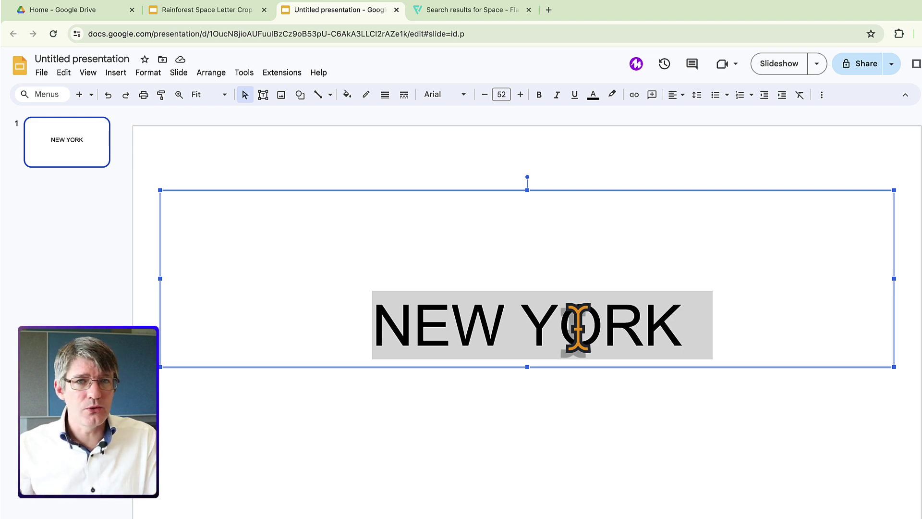
Search web images for 'new york skyline' from Insert > Image and browse the results
{"action": "left_click", "coordinate": [563, 478]}
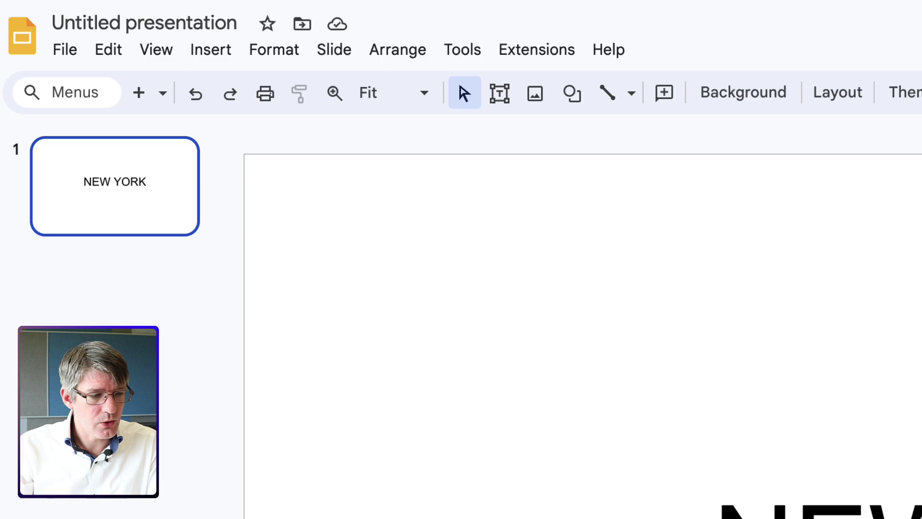
{"action": "left_click", "coordinate": [211, 50]}
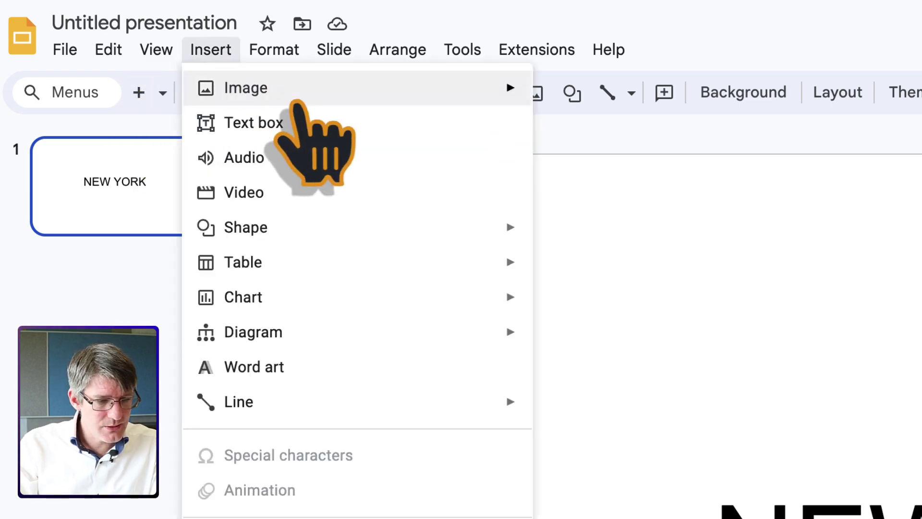
{"action": "mouse_move", "coordinate": [297, 91]}
{"action": "left_click", "coordinate": [687, 128]}
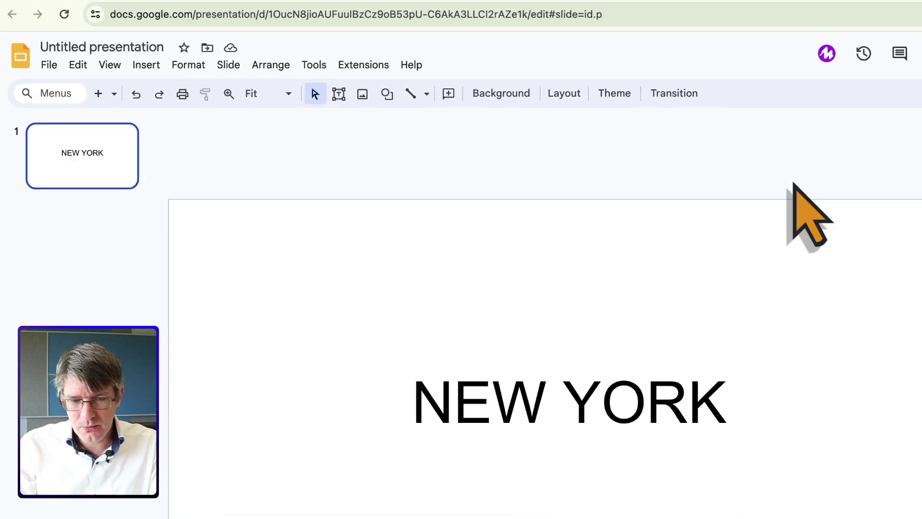
{"action": "type", "text": "new york "}
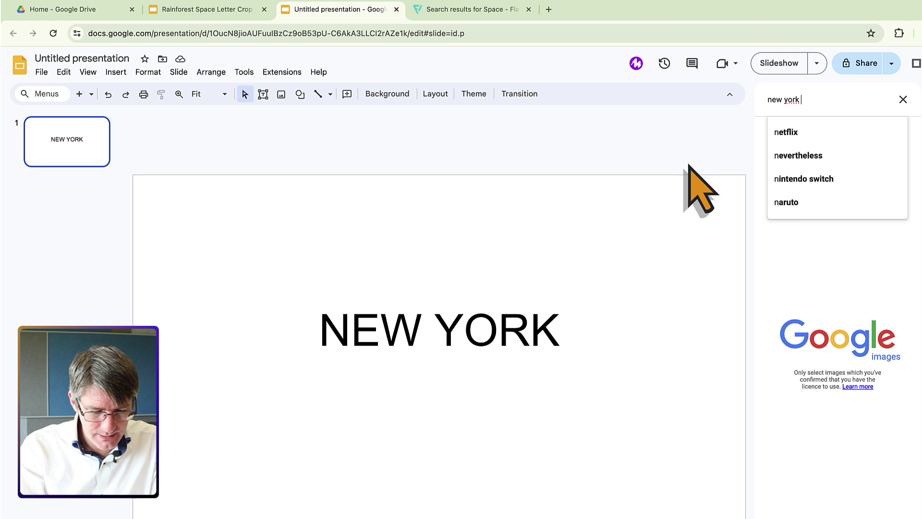
{"action": "type", "text": "skyline"}
{"action": "key", "text": "Return"}
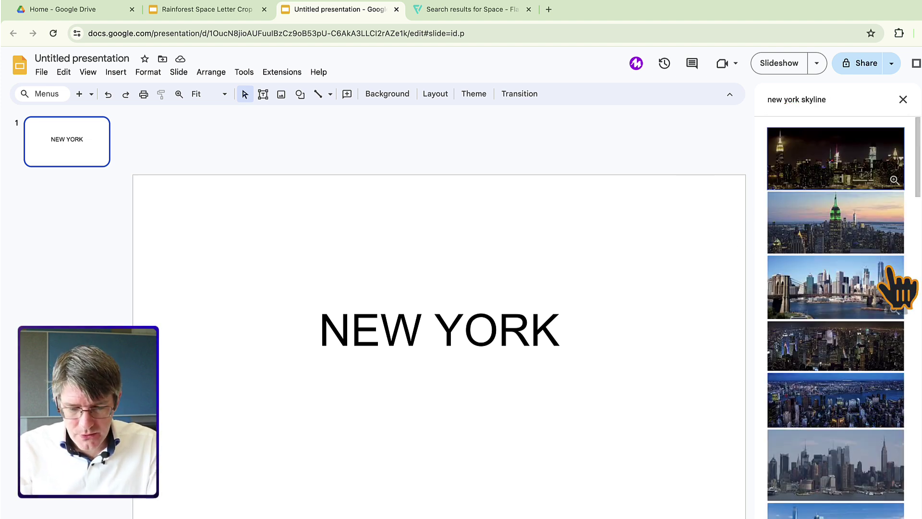
{"action": "scroll", "coordinate": [838, 409], "scroll_direction": "down", "scroll_amount": 10}
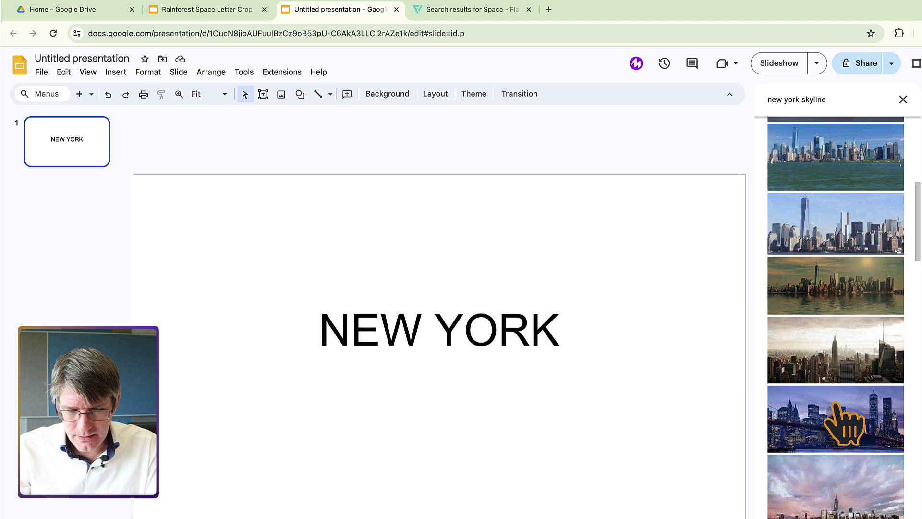
{"action": "scroll", "coordinate": [844, 423], "scroll_direction": "down", "scroll_amount": 6}
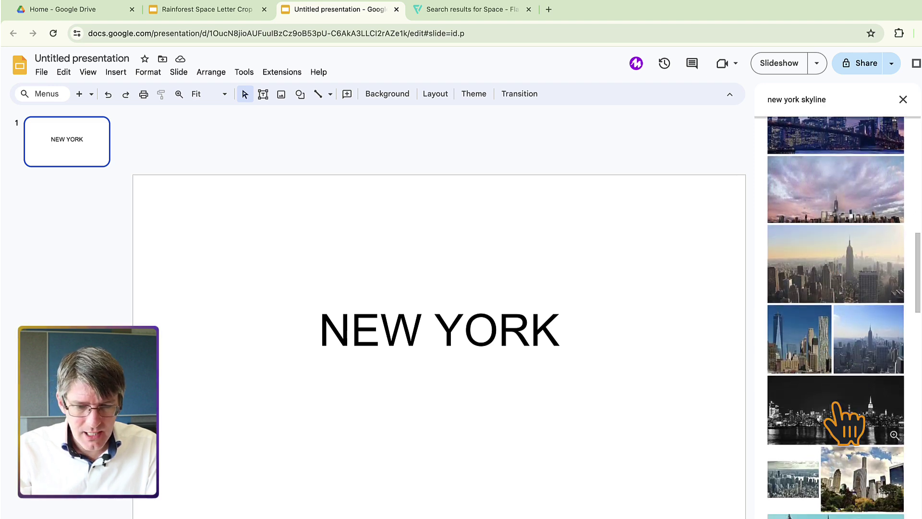
Refine the search to 'new york skyline night' and insert the first panorama
{"action": "left_click", "coordinate": [836, 99]}
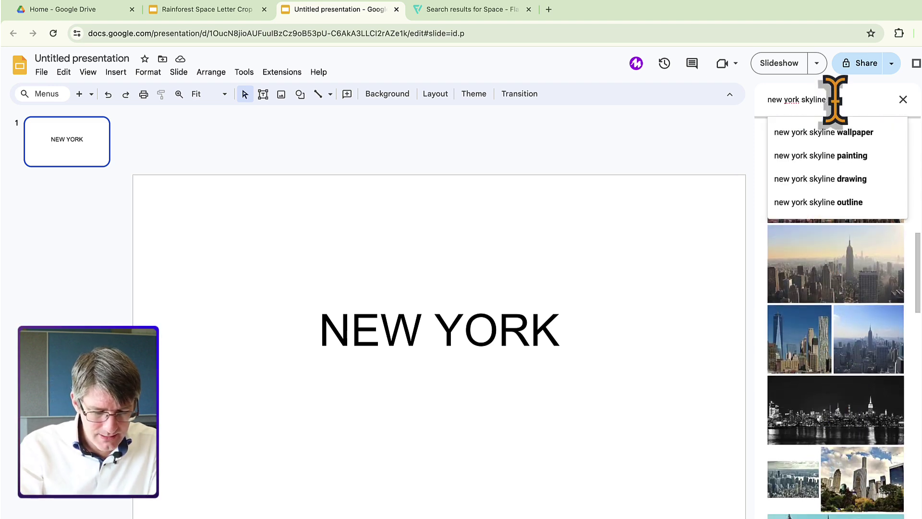
{"action": "type", "text": "night"}
{"action": "key", "text": "Return"}
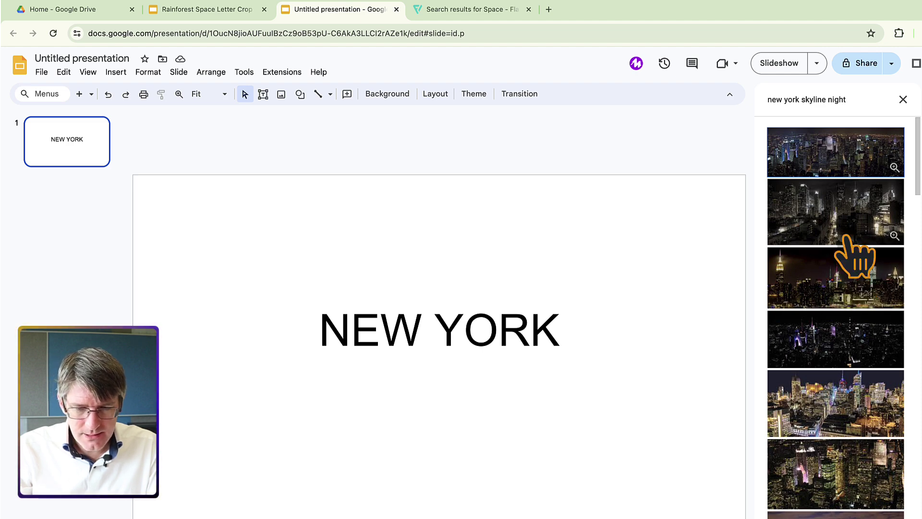
{"action": "left_click", "coordinate": [848, 153]}
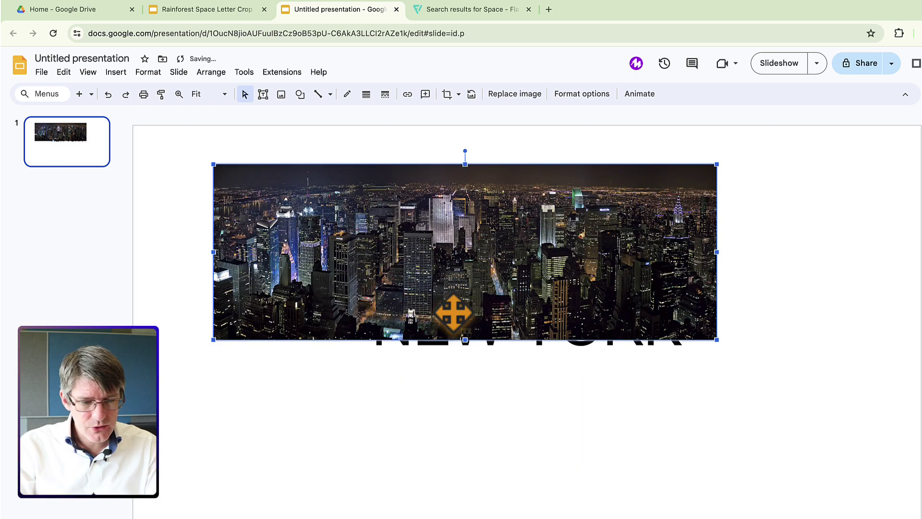
Enlarge the skyline photo over the title and send it to the back behind the text
{"action": "left_click_drag", "start_coordinate": [717, 340], "coordinate": [808, 368]}
{"action": "left_click_drag", "start_coordinate": [683, 294], "coordinate": [697, 344]}
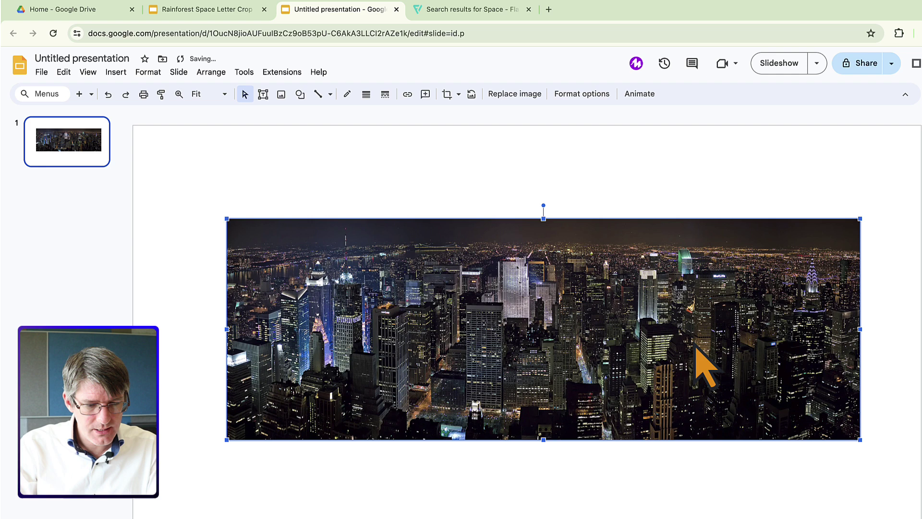
{"action": "left_click", "coordinate": [623, 473]}
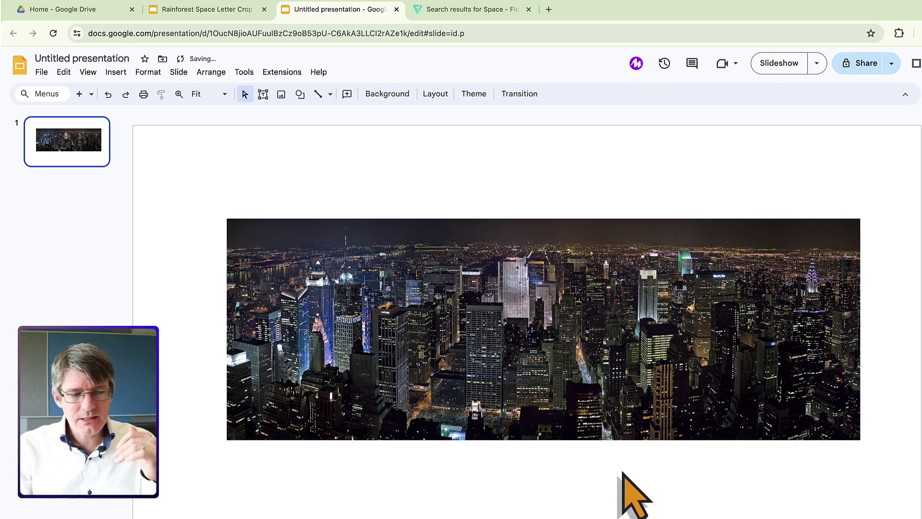
{"action": "left_click", "coordinate": [585, 361]}
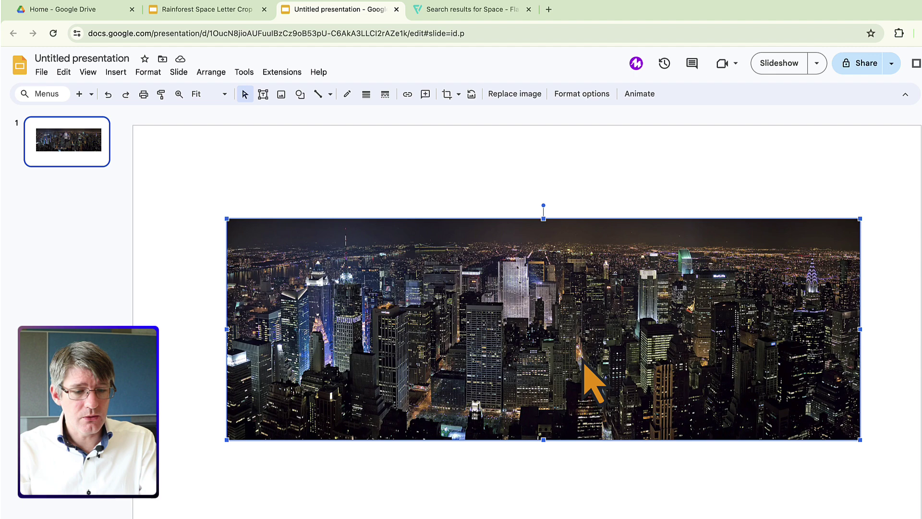
{"action": "right_click", "coordinate": [585, 364]}
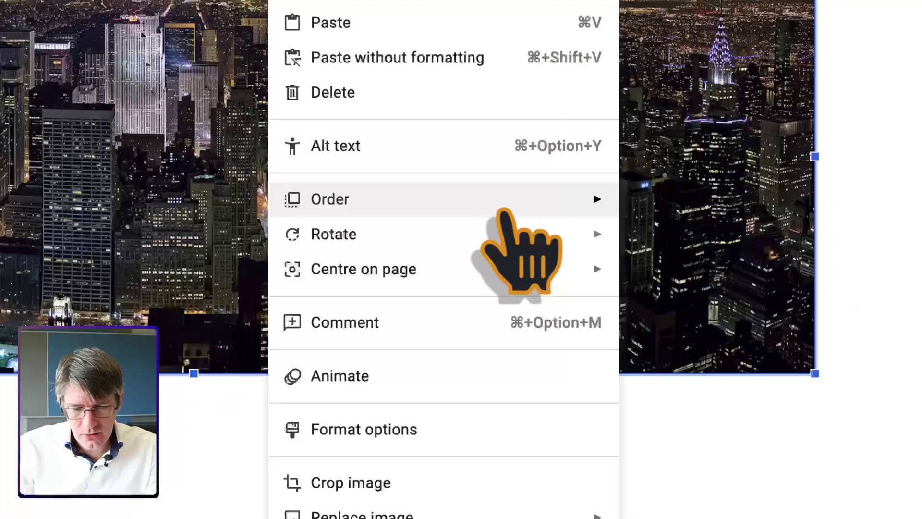
{"action": "mouse_move", "coordinate": [700, 356]}
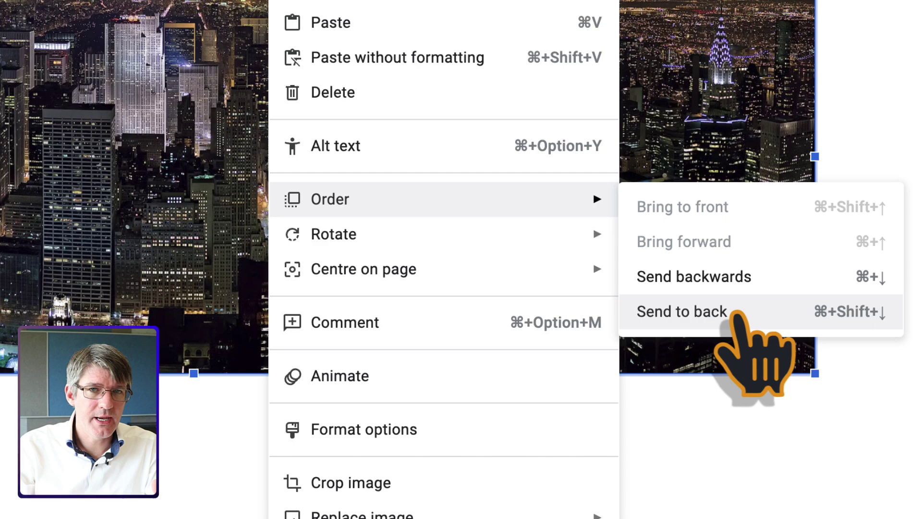
{"action": "left_click", "coordinate": [736, 313]}
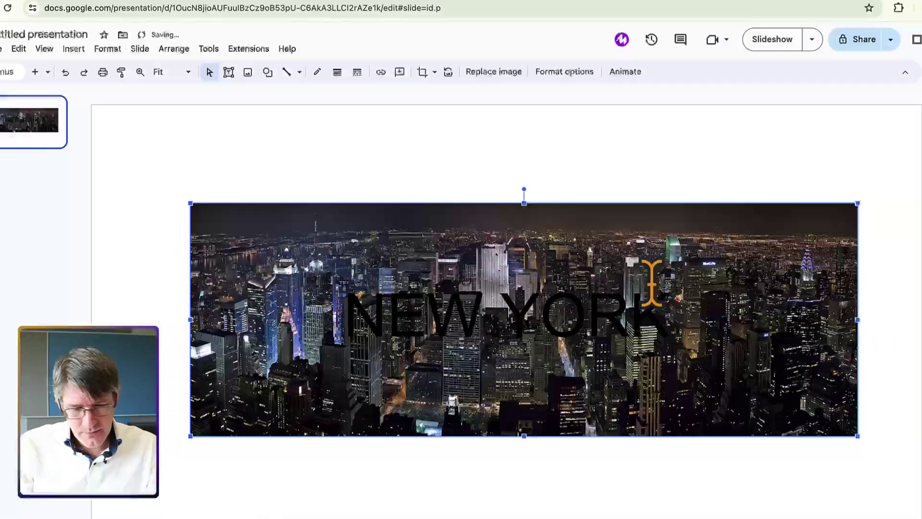
Enlarge the NEW YORK text by entering a new font size value directly
{"action": "left_click", "coordinate": [281, 147]}
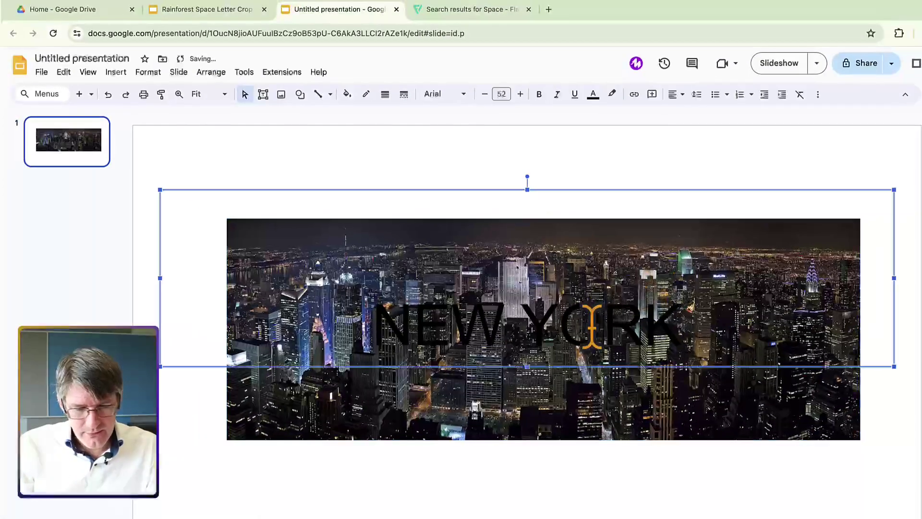
{"action": "left_click", "coordinate": [594, 99]}
{"action": "left_click", "coordinate": [598, 128]}
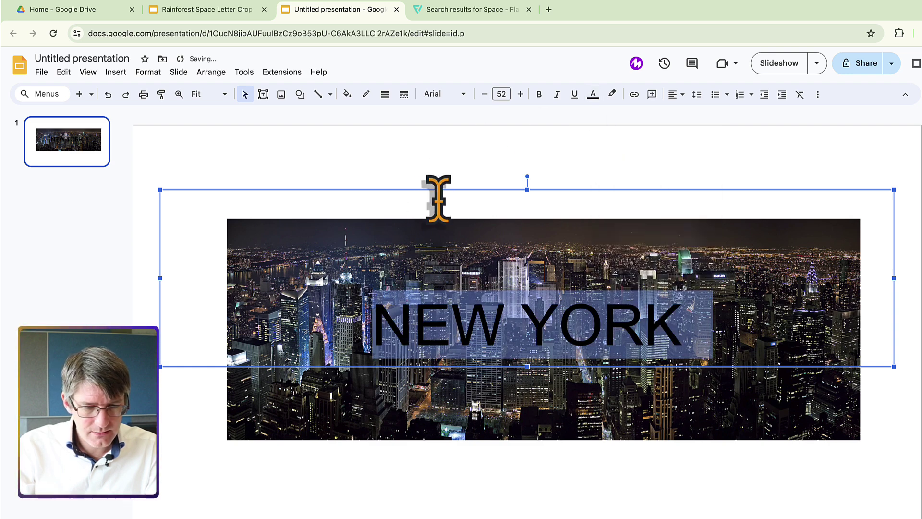
{"action": "left_click", "coordinate": [520, 94]}
{"action": "left_click", "coordinate": [520, 94]}
{"action": "left_click", "coordinate": [520, 94]}
{"action": "left_click", "coordinate": [520, 94]}
{"action": "left_click", "coordinate": [521, 94]}
{"action": "left_click", "coordinate": [520, 94]}
{"action": "left_click", "coordinate": [520, 94]}
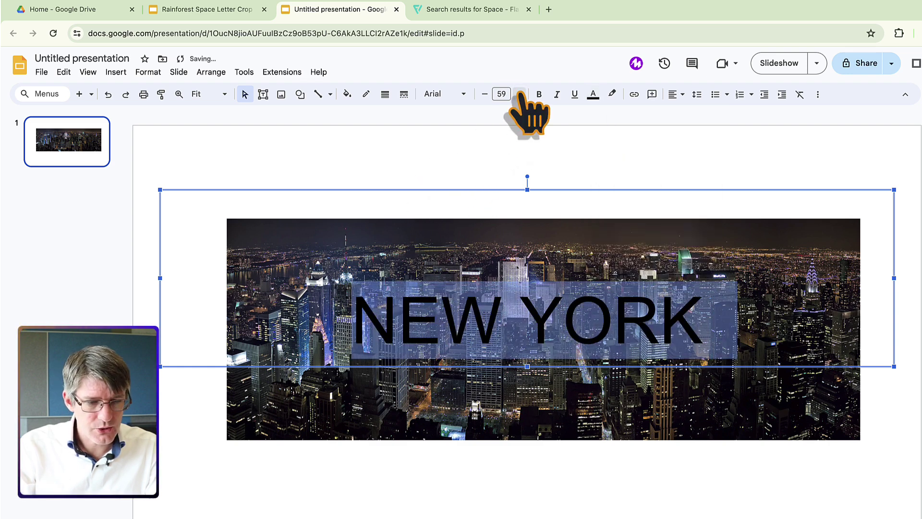
{"action": "left_click", "coordinate": [500, 94]}
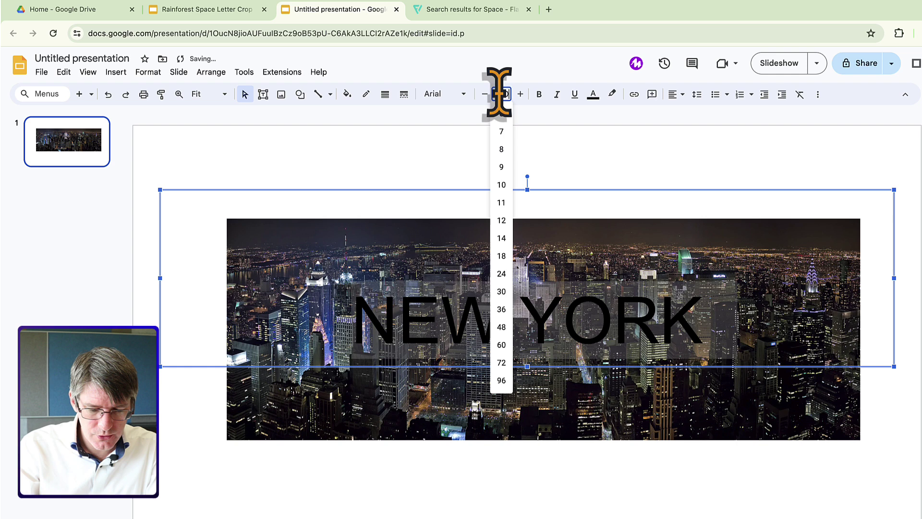
{"action": "type", "text": "200"}
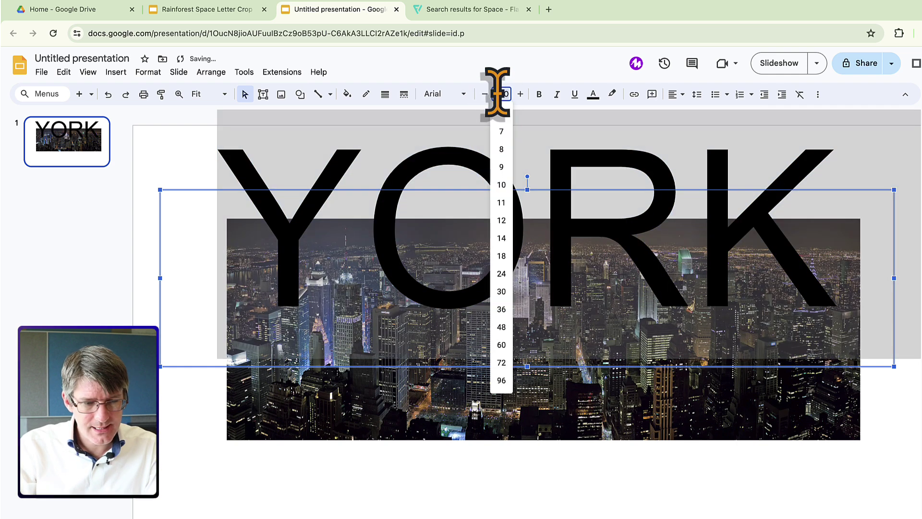
{"action": "key", "text": "Return"}
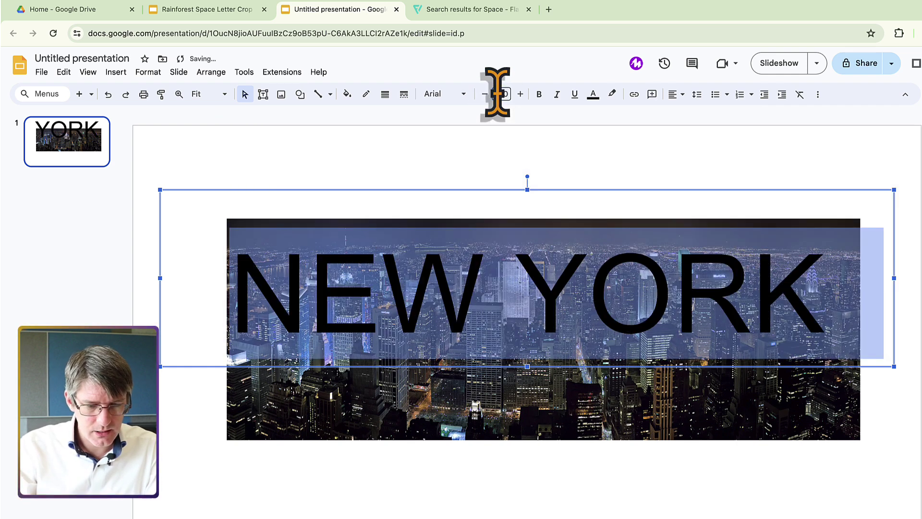
Make NEW YORK bold and drag its text box lower across the photo
{"action": "left_click", "coordinate": [539, 94]}
{"action": "left_click", "coordinate": [591, 182]}
{"action": "left_click", "coordinate": [539, 293]}
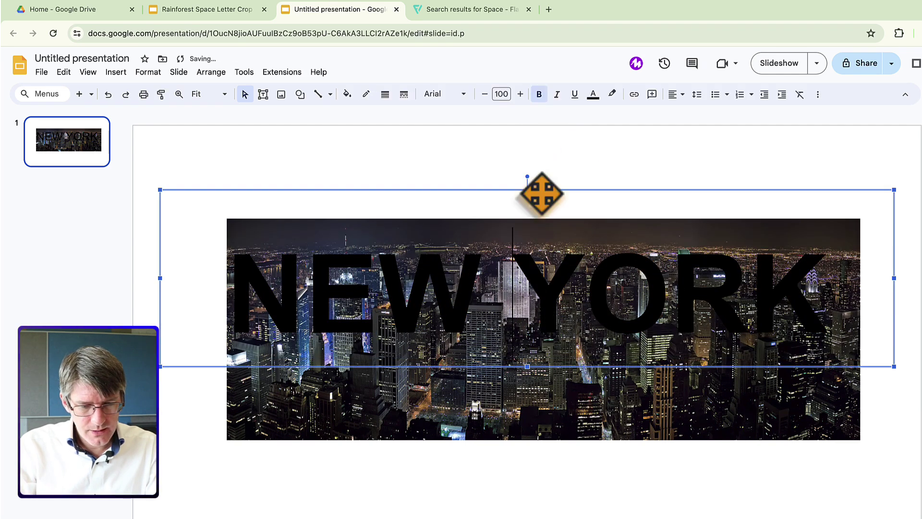
{"action": "left_click_drag", "start_coordinate": [539, 195], "coordinate": [542, 233]}
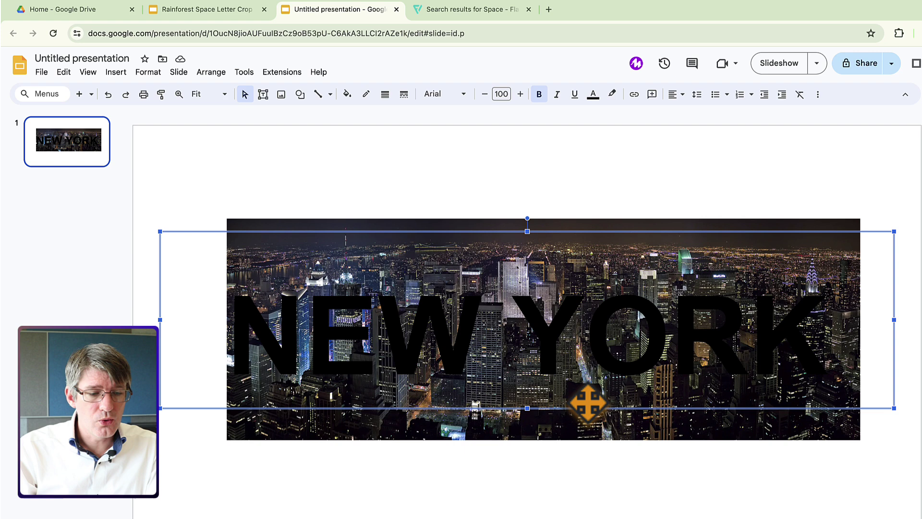
{"action": "left_click", "coordinate": [461, 94]}
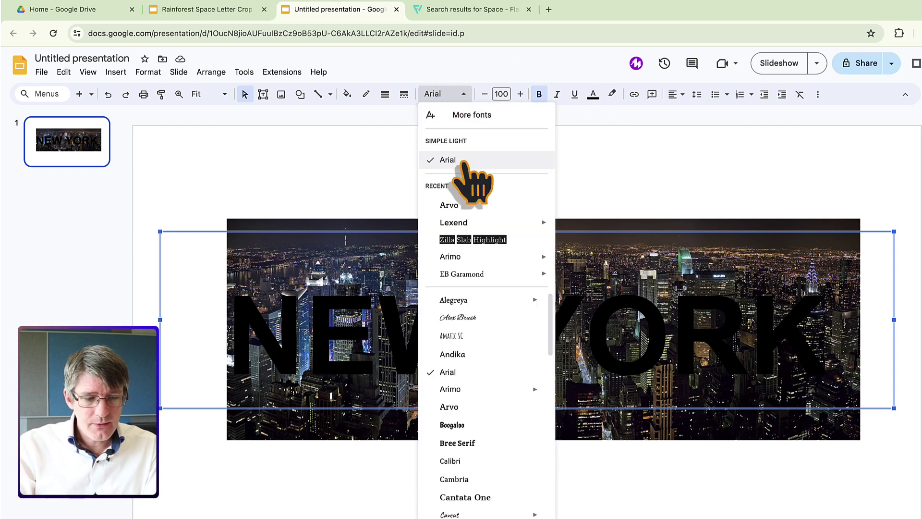
In More fonts, search 'zill' and tick Zilla Slab Highlight
{"action": "scroll", "coordinate": [492, 375], "scroll_direction": "down", "scroll_amount": 10}
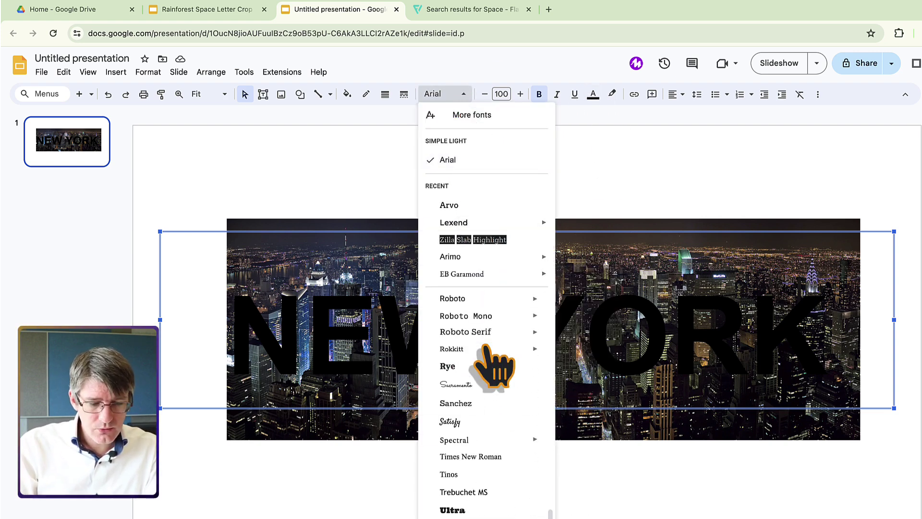
{"action": "scroll", "coordinate": [487, 505], "scroll_direction": "up", "scroll_amount": 10}
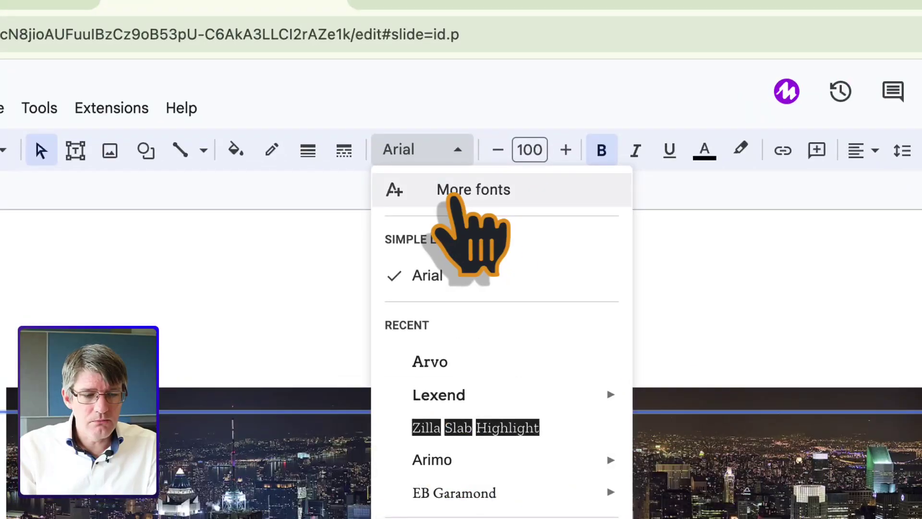
{"action": "left_click", "coordinate": [493, 198]}
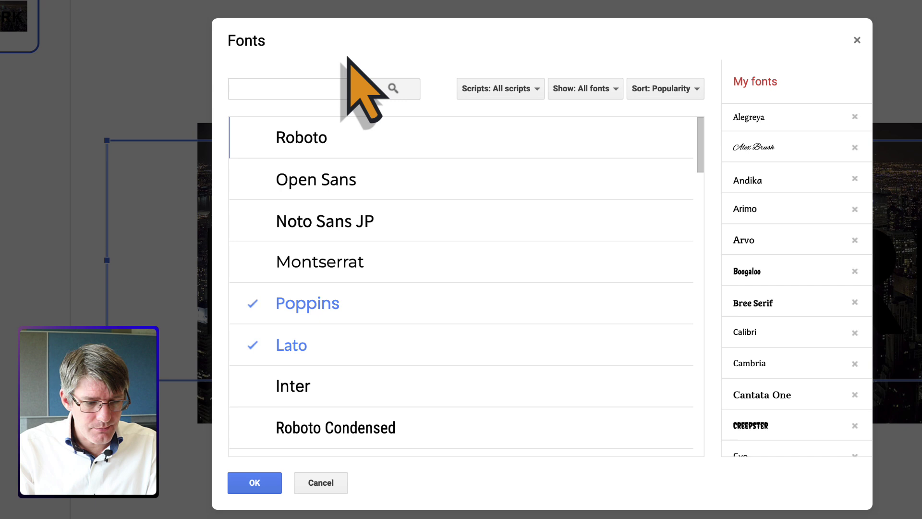
{"action": "left_click", "coordinate": [307, 89]}
{"action": "type", "text": "zill"}
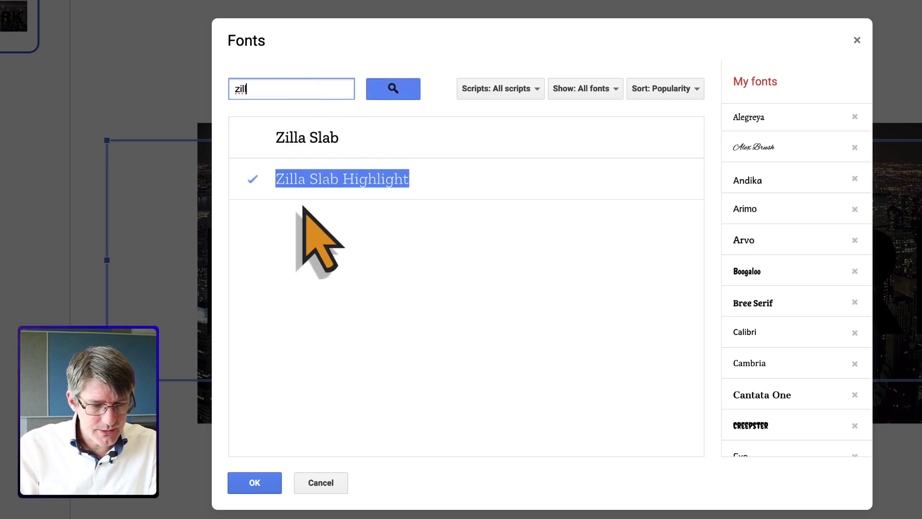
{"action": "left_click", "coordinate": [368, 191]}
{"action": "left_click", "coordinate": [368, 191]}
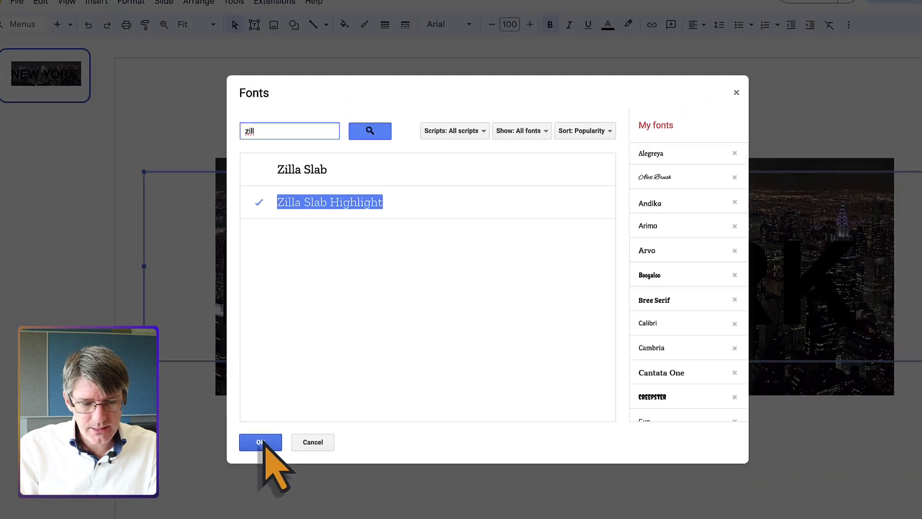
Confirm the fonts and apply Zilla Slab Highlight to the NEW YORK text
{"action": "left_click", "coordinate": [260, 442]}
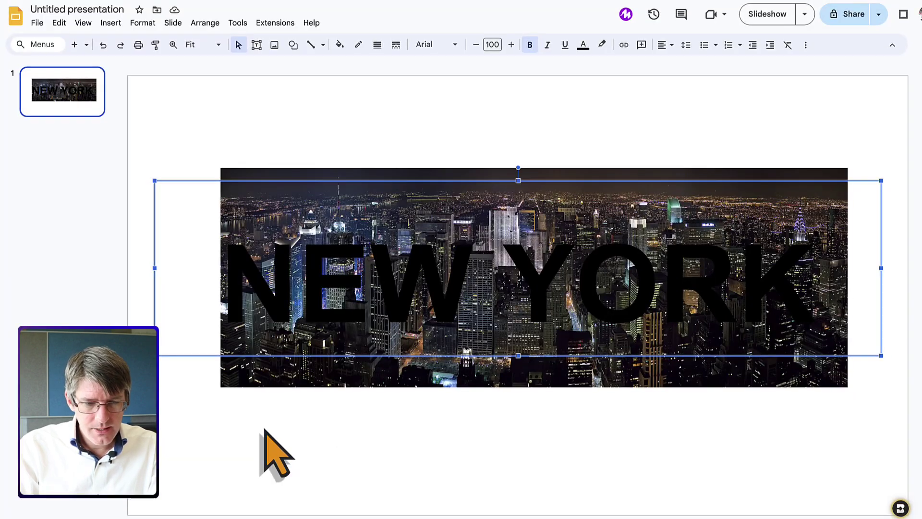
{"action": "triple_click", "coordinate": [513, 240]}
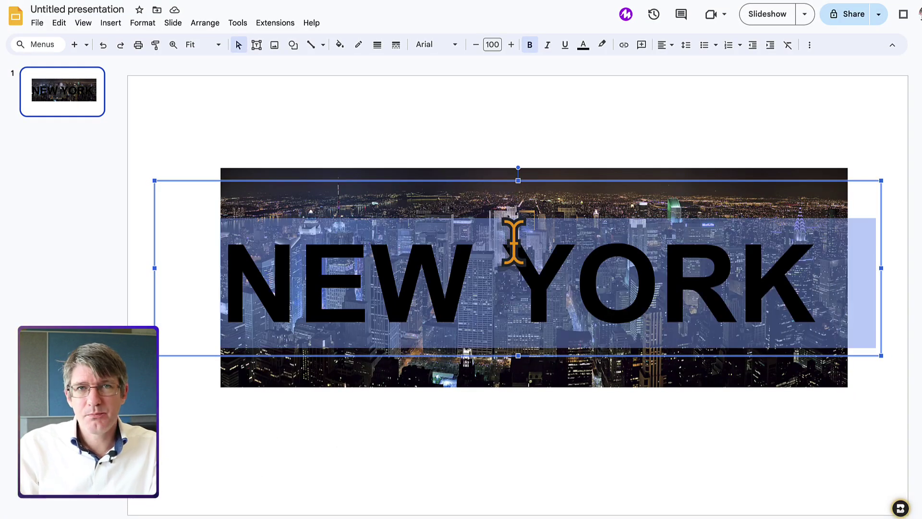
{"action": "left_click", "coordinate": [452, 45]}
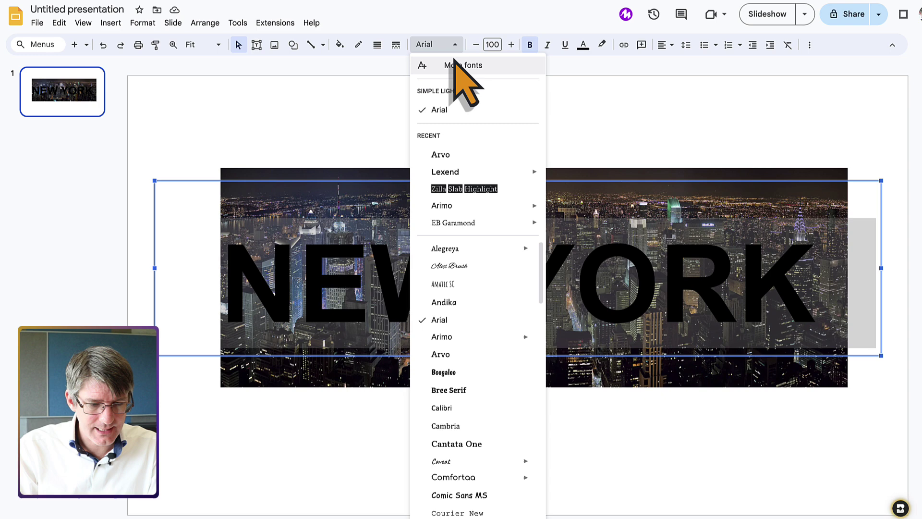
{"action": "left_click", "coordinate": [487, 189]}
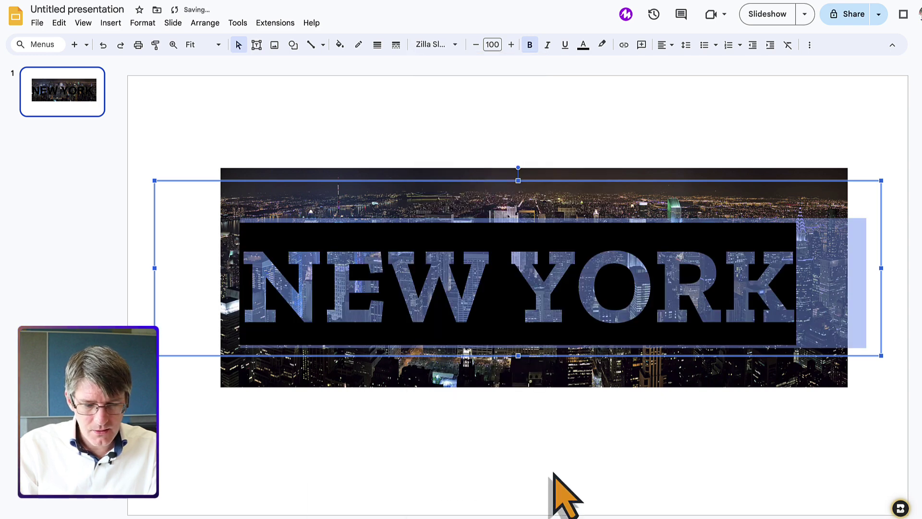
{"action": "left_click", "coordinate": [566, 446]}
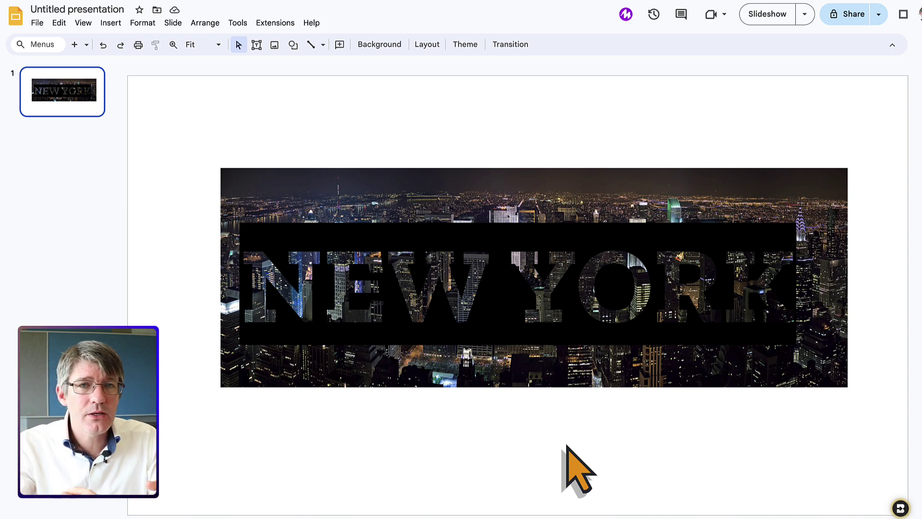
Select all of NEW YORK and step its font size up to 128
{"action": "left_click", "coordinate": [494, 278]}
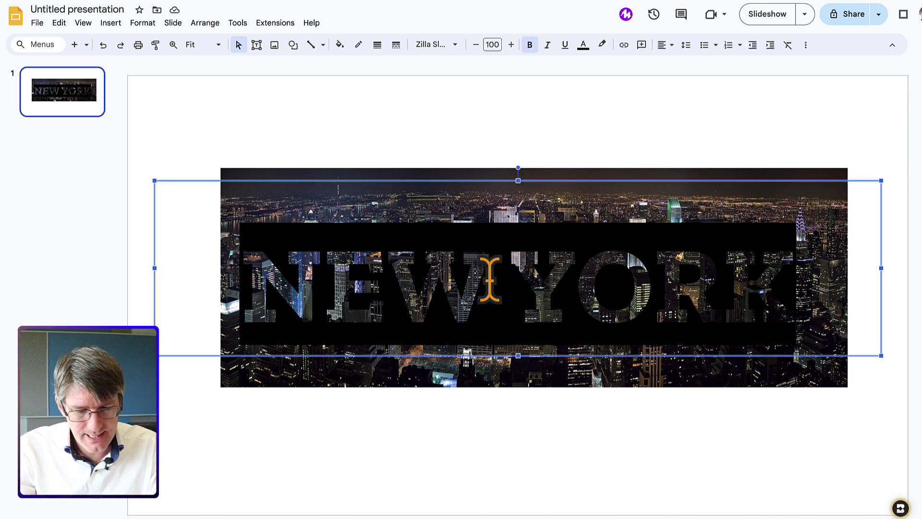
{"action": "double_click", "coordinate": [490, 279]}
{"action": "triple_click", "coordinate": [490, 279]}
{"action": "left_click", "coordinate": [511, 45]}
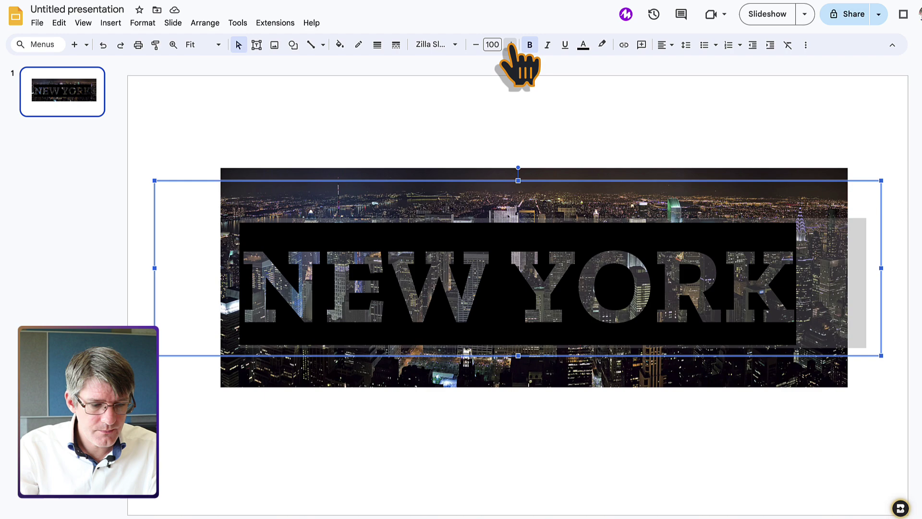
{"action": "left_click", "coordinate": [511, 45]}
{"action": "left_click", "coordinate": [511, 44]}
{"action": "left_click", "coordinate": [511, 45]}
{"action": "left_click", "coordinate": [511, 44]}
{"action": "left_click", "coordinate": [511, 45]}
{"action": "left_click", "coordinate": [511, 45]}
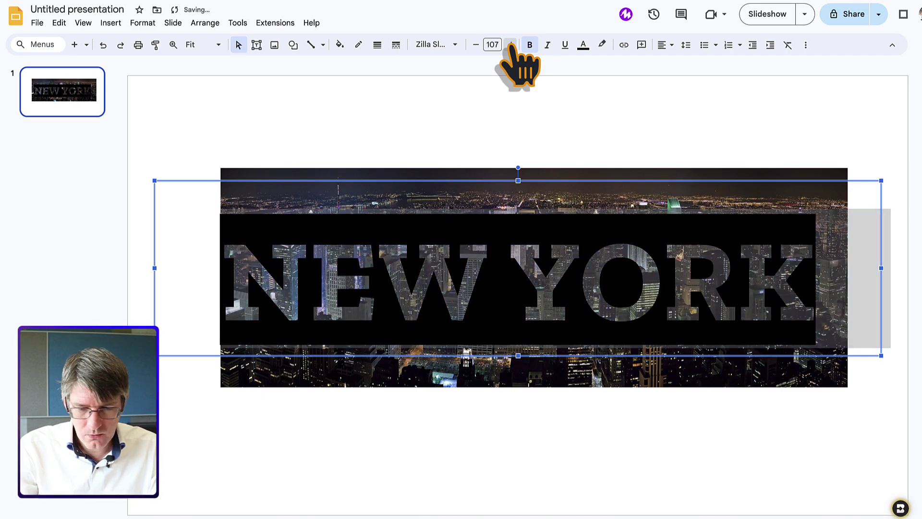
{"action": "left_click", "coordinate": [511, 45]}
{"action": "left_click", "coordinate": [511, 44]}
{"action": "left_click", "coordinate": [511, 45]}
{"action": "left_click", "coordinate": [511, 44]}
{"action": "left_click", "coordinate": [511, 45]}
{"action": "left_click", "coordinate": [511, 44]}
{"action": "left_click", "coordinate": [511, 45]}
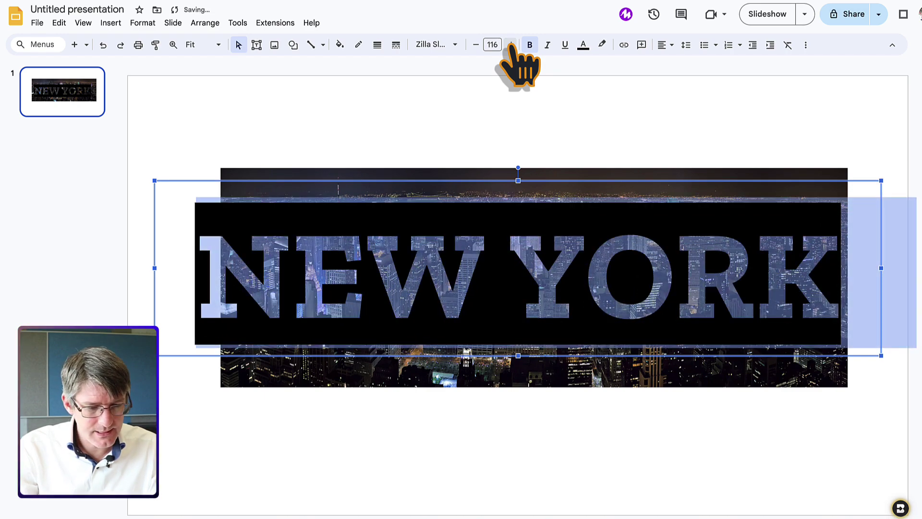
{"action": "left_click", "coordinate": [511, 45]}
{"action": "left_click", "coordinate": [511, 45]}
{"action": "left_click", "coordinate": [511, 44]}
{"action": "left_click", "coordinate": [511, 44]}
{"action": "left_click", "coordinate": [511, 44]}
{"action": "left_click", "coordinate": [511, 45]}
{"action": "left_click", "coordinate": [511, 45]}
{"action": "left_click", "coordinate": [511, 44]}
{"action": "left_click", "coordinate": [512, 44]}
{"action": "left_click", "coordinate": [511, 45]}
{"action": "left_click", "coordinate": [511, 44]}
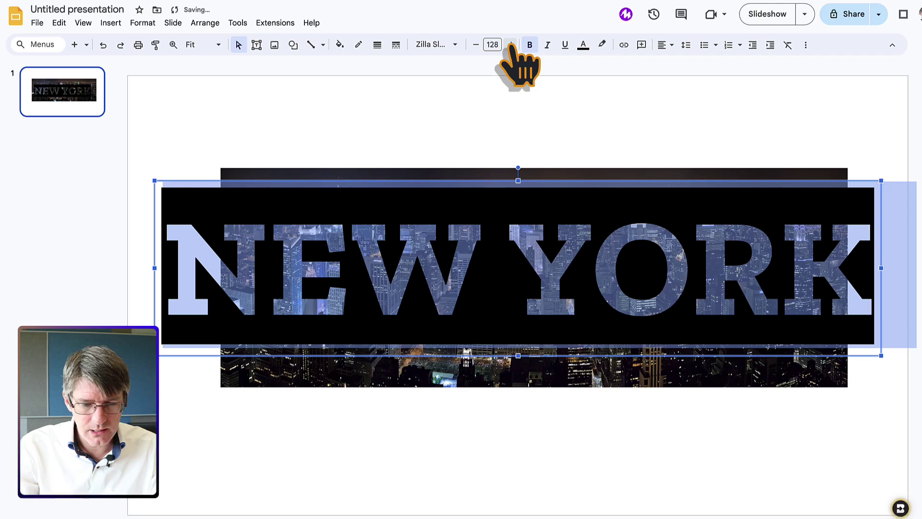
{"action": "left_click", "coordinate": [463, 150]}
Stretch the skyline photo's upper corners outward and nudge it vertically behind the letters
{"action": "left_click", "coordinate": [451, 185]}
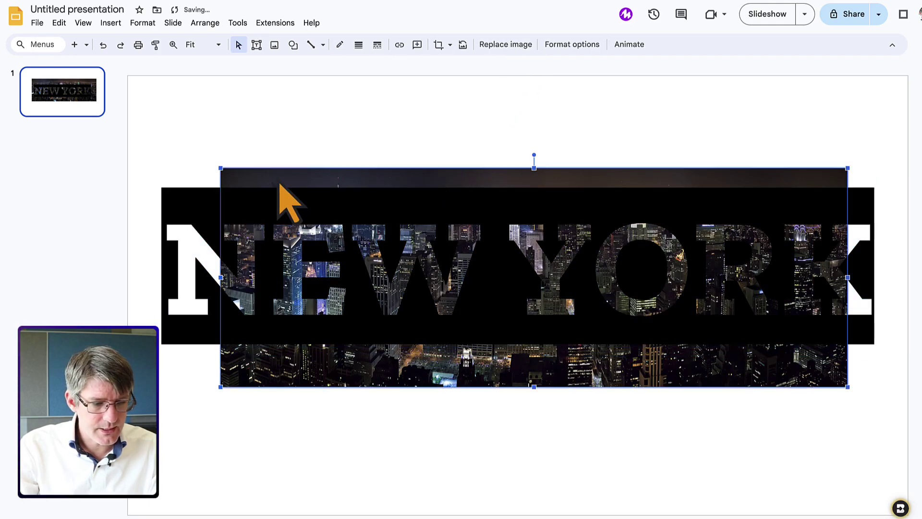
{"action": "left_click_drag", "start_coordinate": [223, 172], "coordinate": [166, 149]}
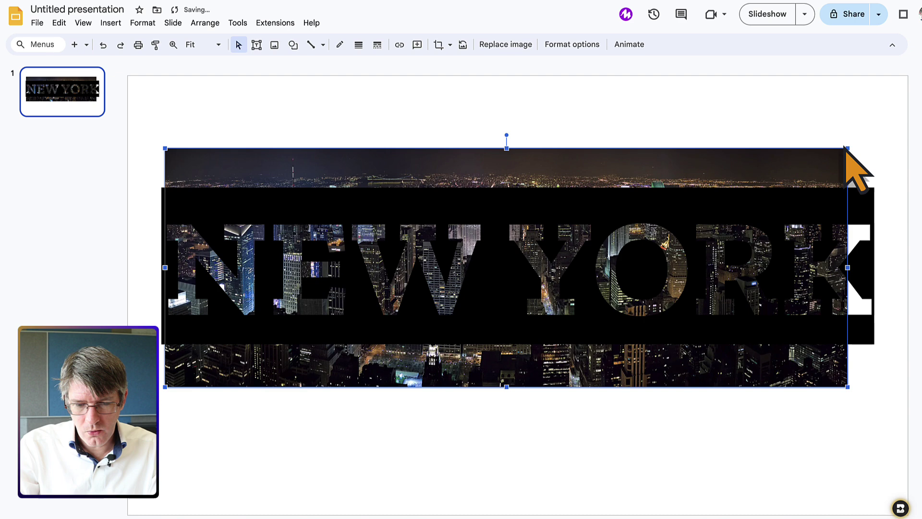
{"action": "mouse_move", "coordinate": [848, 149]}
{"action": "left_mouse_down"}
{"action": "mouse_move", "coordinate": [864, 139]}
{"action": "mouse_move", "coordinate": [859, 147]}
{"action": "left_mouse_up"}
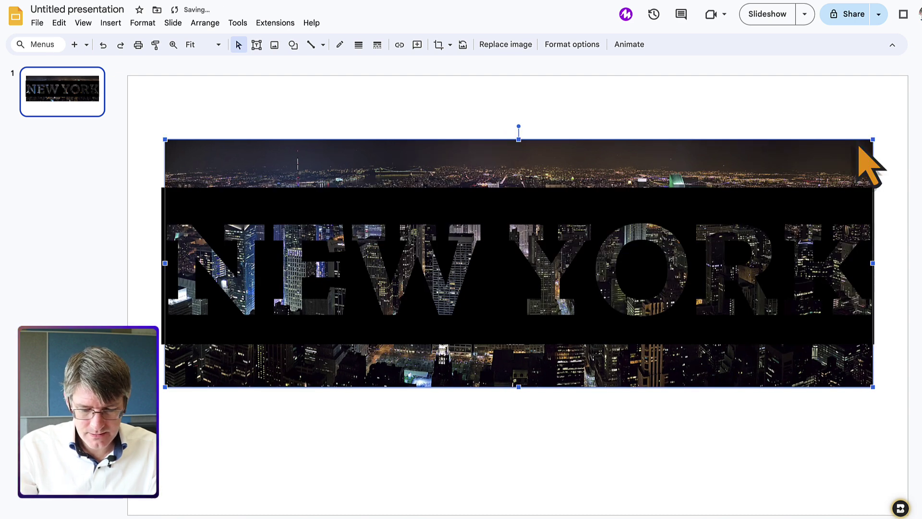
{"action": "key", "text": "Down"}
{"action": "key", "text": "Down"}
{"action": "key", "text": "Down"}
{"action": "key", "text": "Down"}
{"action": "key", "text": "Down"}
{"action": "key", "text": "Down"}
{"action": "key", "text": "Down"}
{"action": "key", "text": "Down"}
{"action": "key", "text": "Down"}
{"action": "key", "text": "Down"}
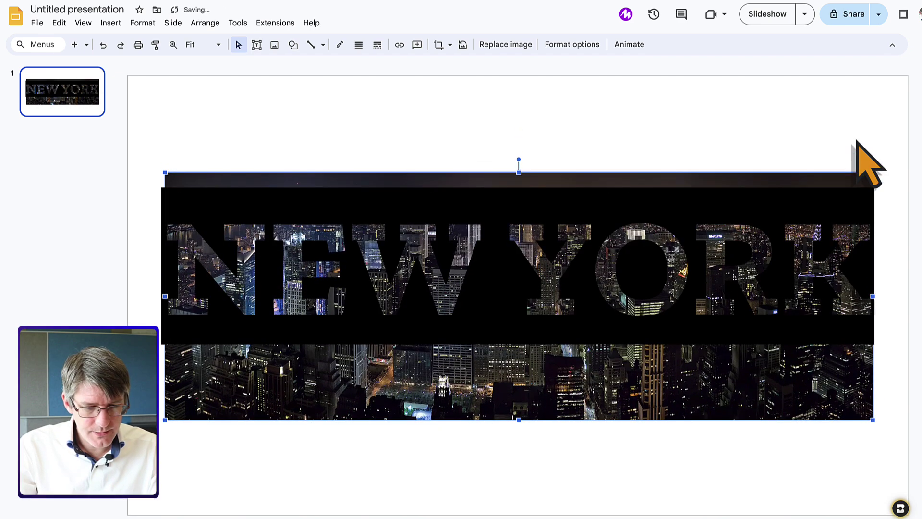
{"action": "key", "text": "Up"}
{"action": "key", "text": "Up"}
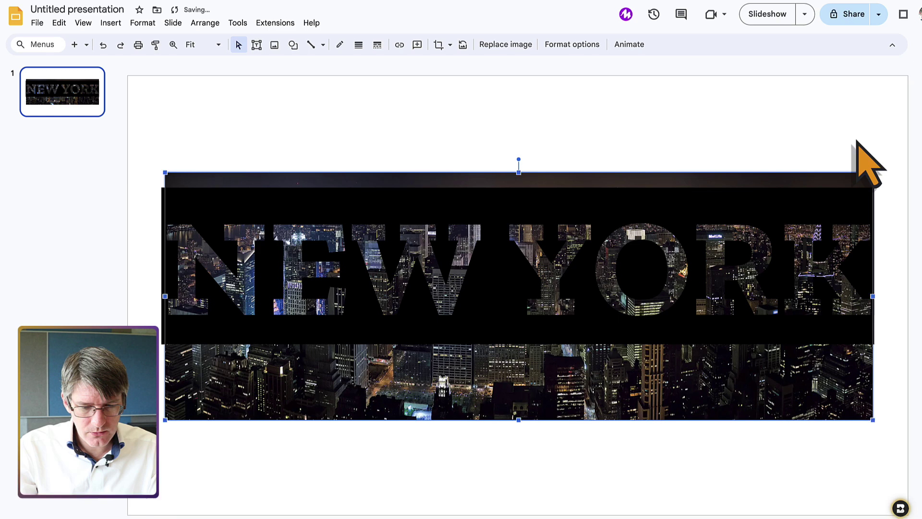
{"action": "key", "text": "Down"}
{"action": "key", "text": "Down"}
{"action": "key", "text": "Down"}
{"action": "key", "text": "Down"}
{"action": "key", "text": "Down"}
{"action": "key", "text": "Down"}
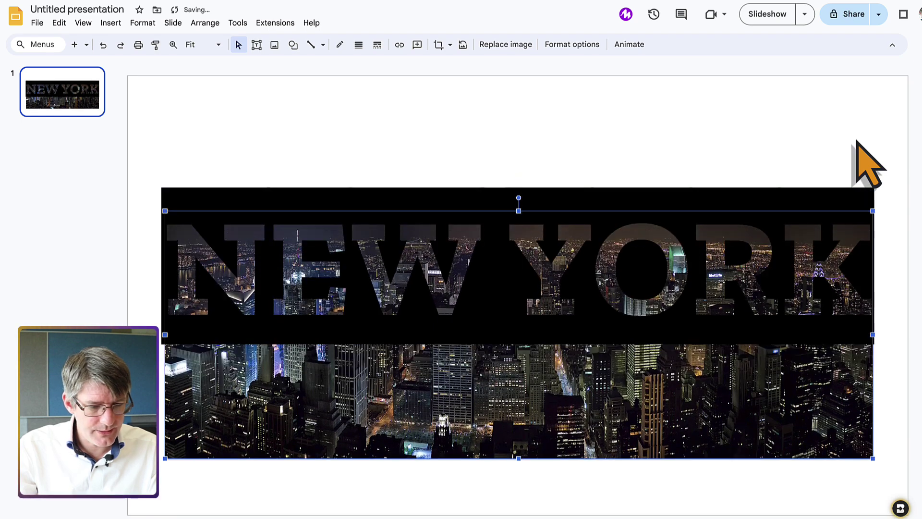
{"action": "key", "text": "Up"}
{"action": "key", "text": "Up"}
{"action": "key", "text": "Down"}
{"action": "key", "text": "Down"}
{"action": "key", "text": "Down"}
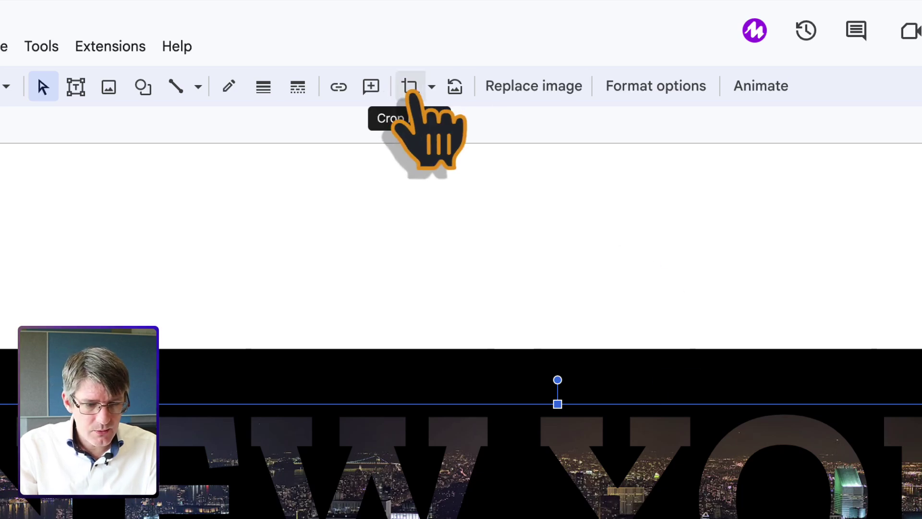
Crop the photo's bottom edge up to just below the NEW YORK lettering
{"action": "left_click", "coordinate": [410, 87]}
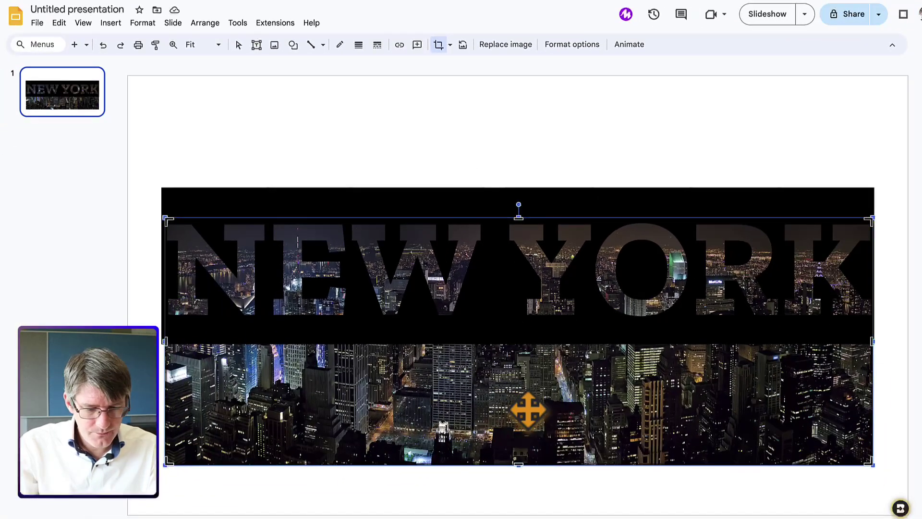
{"action": "left_click_drag", "start_coordinate": [518, 463], "coordinate": [507, 334]}
{"action": "key", "text": "Return"}
{"action": "left_click", "coordinate": [541, 410]}
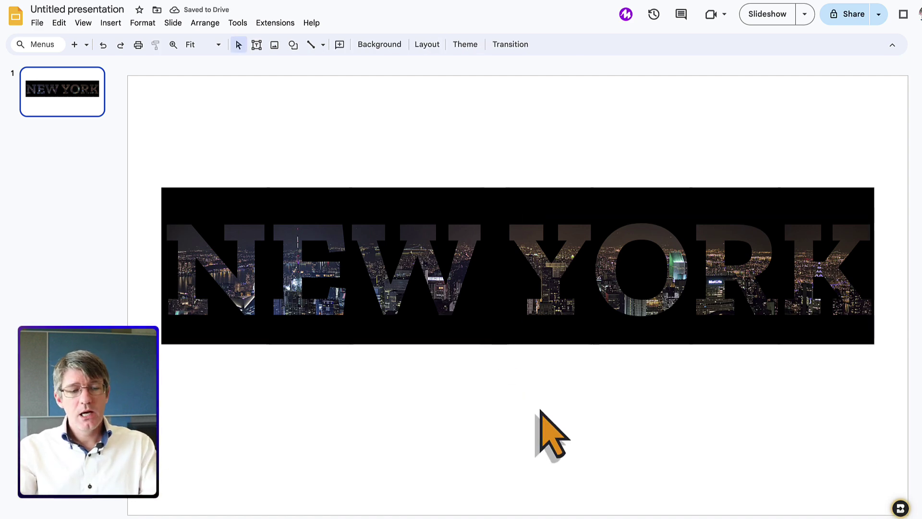
{"action": "left_click_drag", "start_coordinate": [383, 128], "coordinate": [522, 408]}
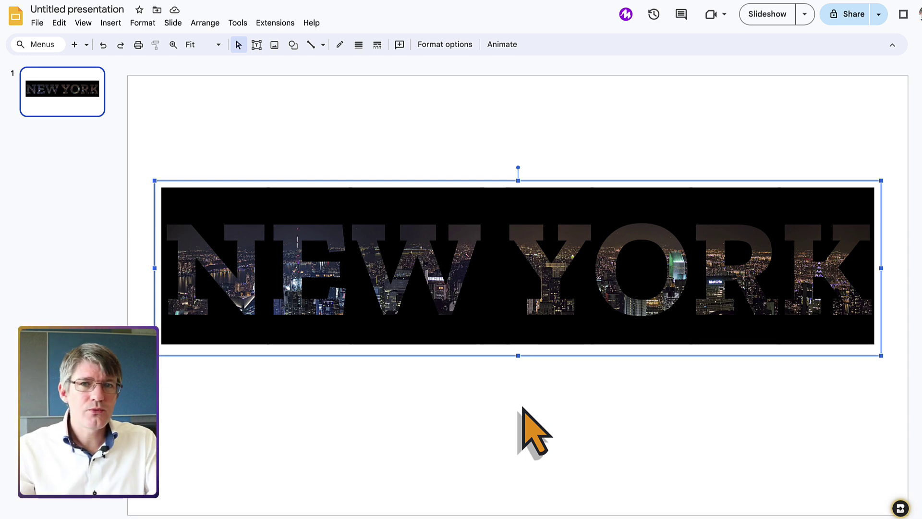
Check the Rainforest Space Letter Crop presentation, then return to the NEW YORK presentation
{"action": "left_click", "coordinate": [523, 409]}
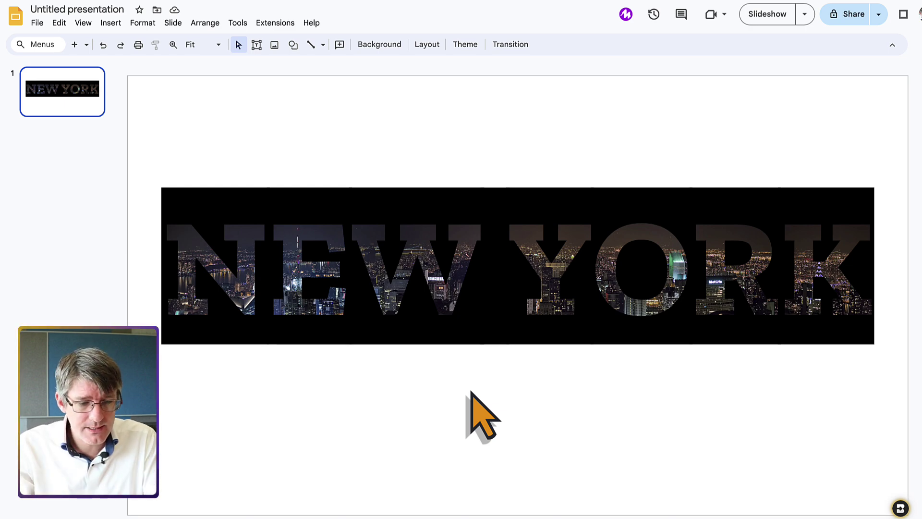
{"action": "left_click", "coordinate": [230, 2]}
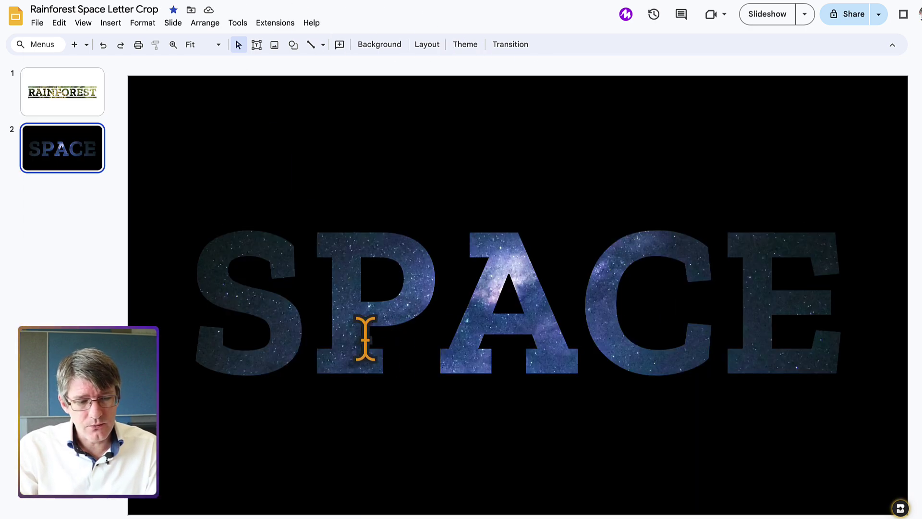
{"action": "left_click", "coordinate": [348, 1]}
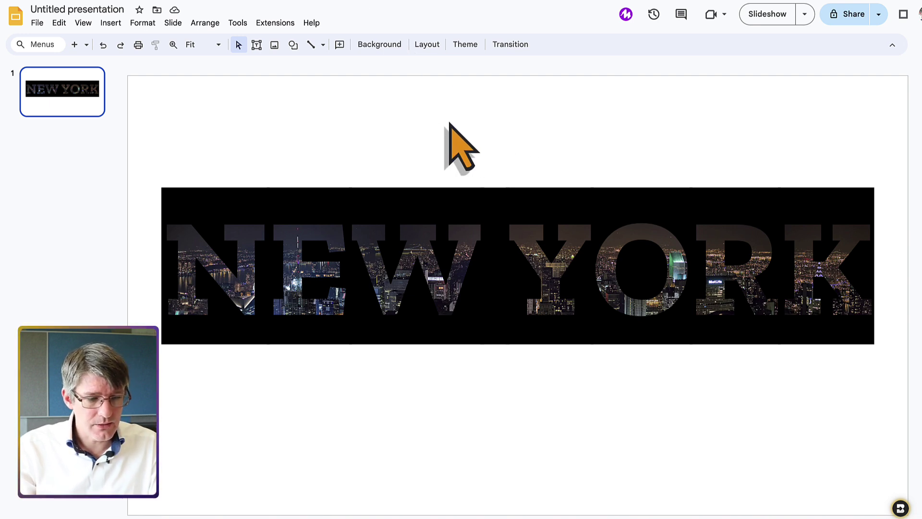
Change the slide background colour to black
{"action": "right_click", "coordinate": [435, 122]}
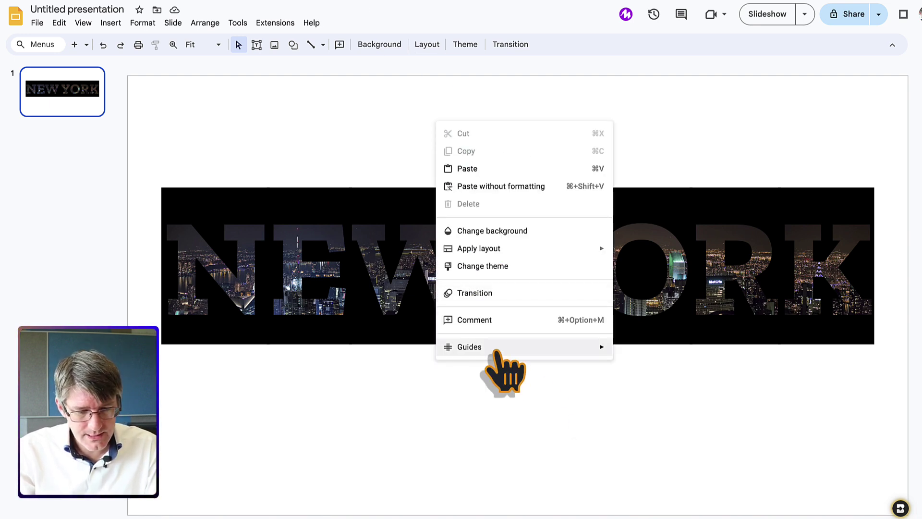
{"action": "left_click", "coordinate": [494, 231]}
{"action": "left_click", "coordinate": [543, 240]}
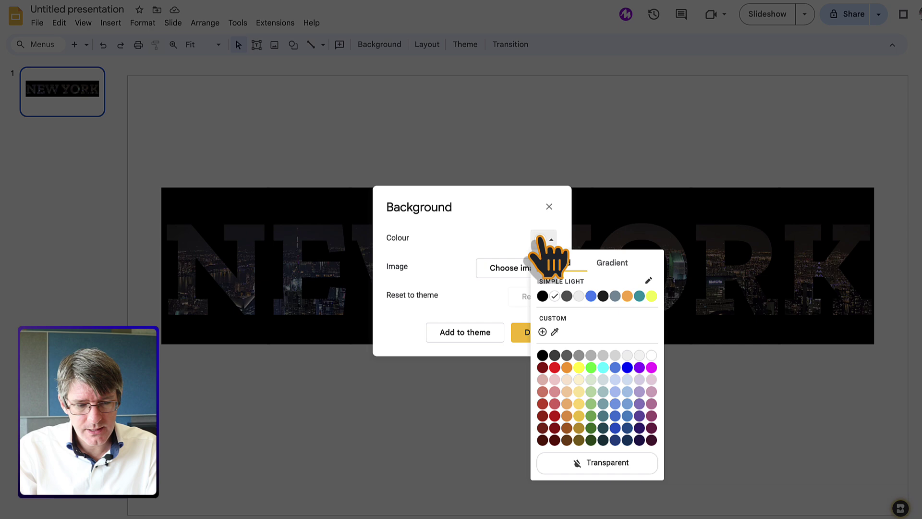
{"action": "left_click", "coordinate": [540, 294]}
{"action": "left_click", "coordinate": [532, 335]}
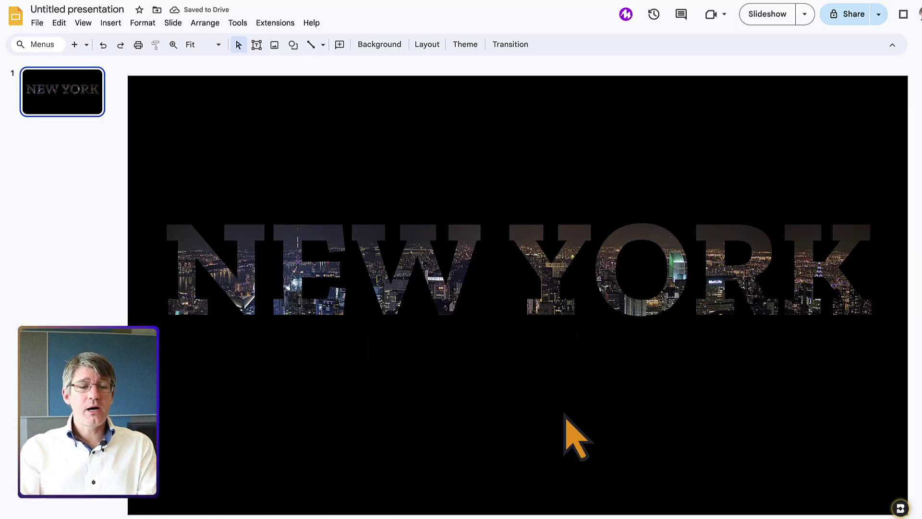
{"action": "left_click", "coordinate": [478, 216]}
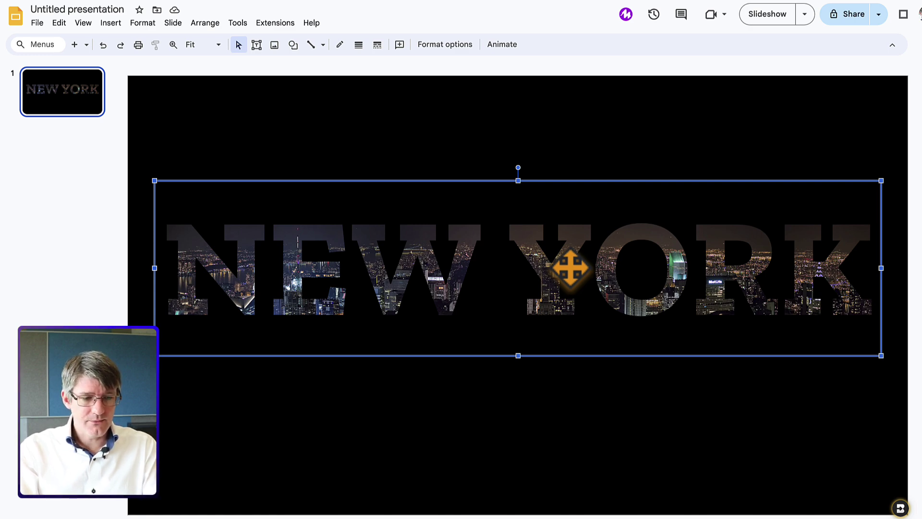
Reposition the NEW YORK lettering along the centre guide so it sits near the slide's bottom
{"action": "left_click_drag", "start_coordinate": [570, 269], "coordinate": [572, 170]}
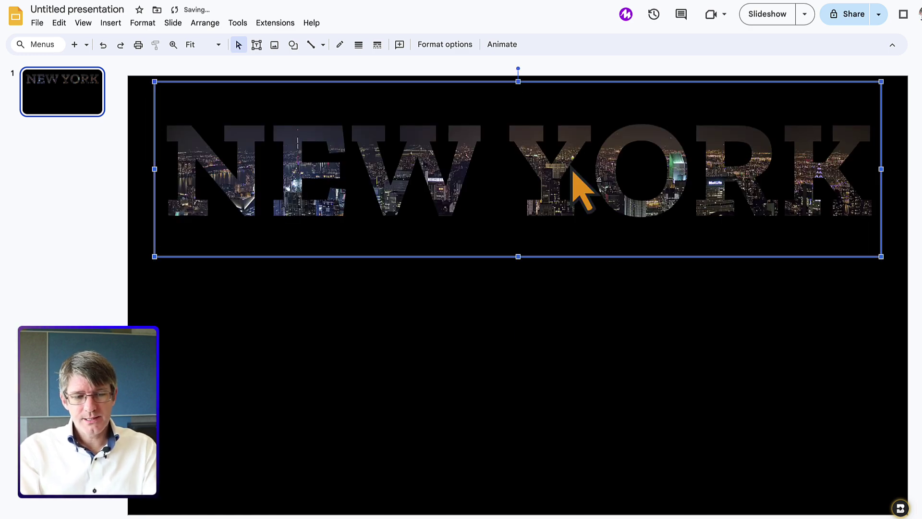
{"action": "left_click_drag", "start_coordinate": [573, 169], "coordinate": [573, 412]}
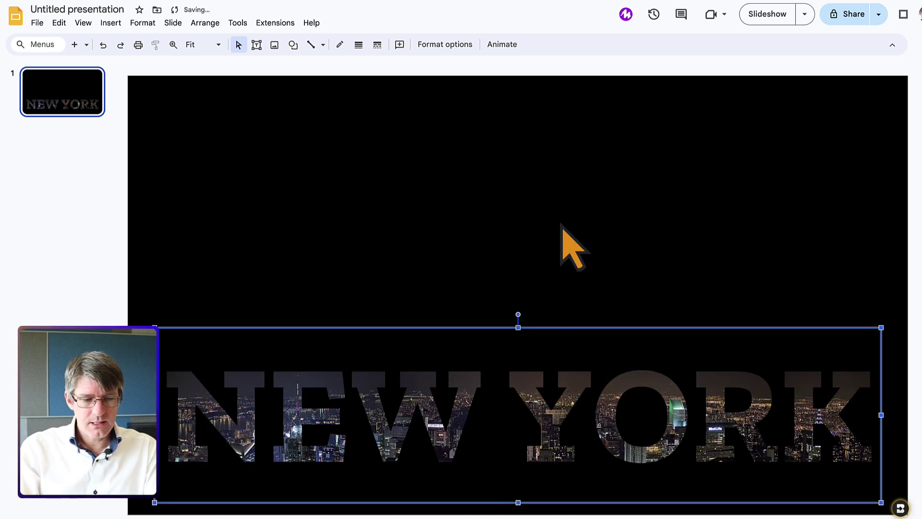